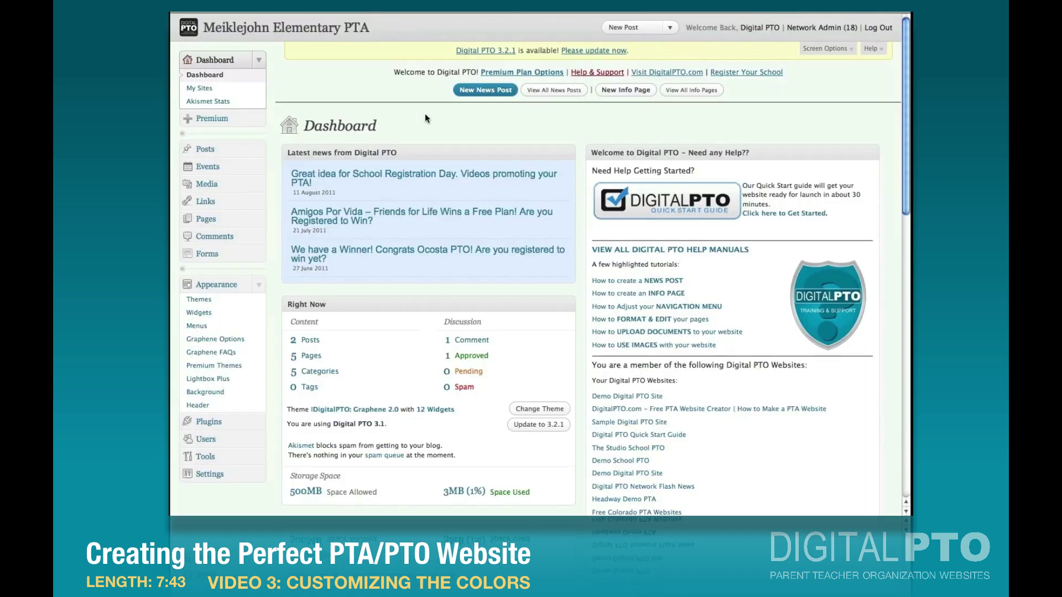
Open the custom header settings, choose the black default header image with blue dots, and save the changes.
{"action": "scroll", "coordinate": [425, 116], "scroll_direction": "down", "scroll_amount": 1}
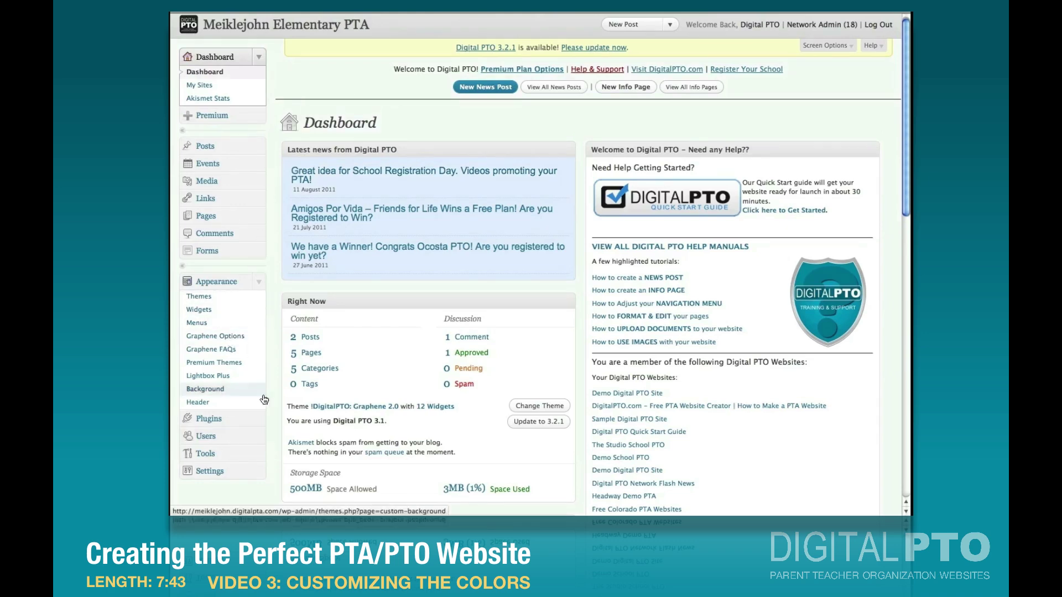
{"action": "left_click", "coordinate": [198, 404]}
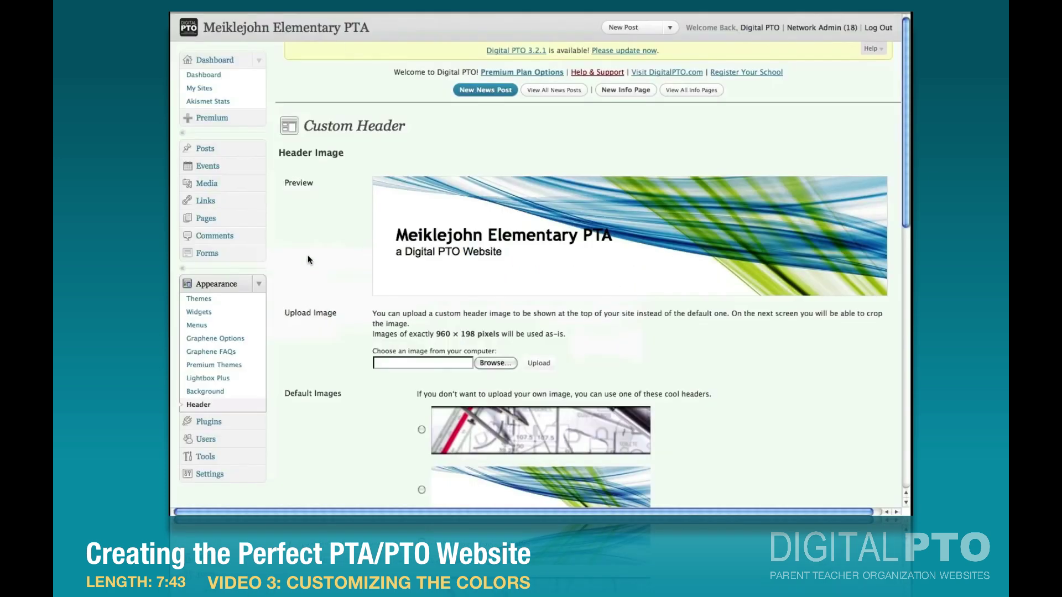
{"action": "scroll", "coordinate": [308, 256], "scroll_direction": "down", "scroll_amount": 7}
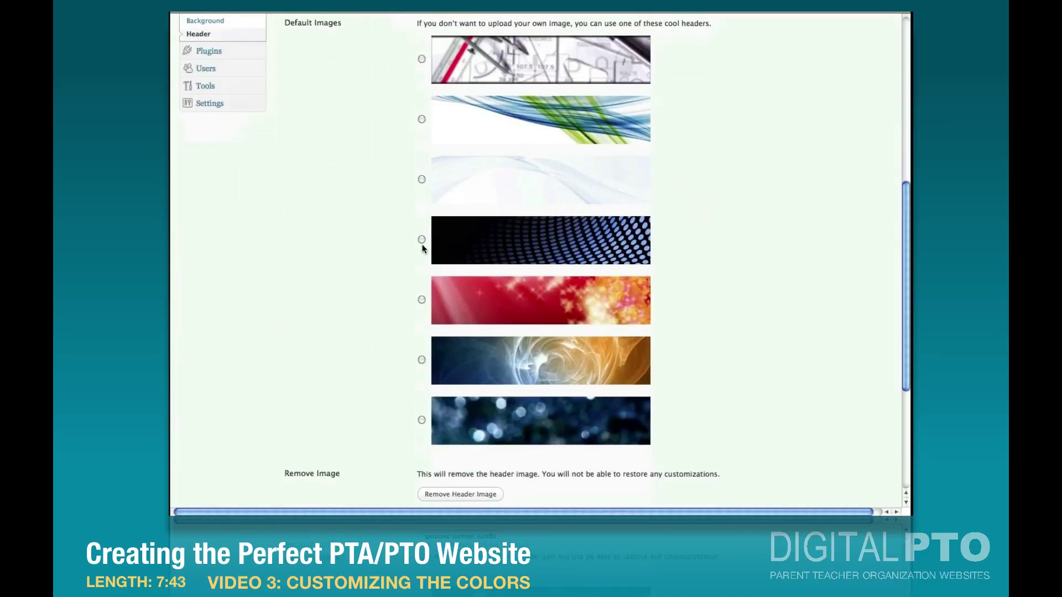
{"action": "scroll", "coordinate": [391, 251], "scroll_direction": "down", "scroll_amount": 4}
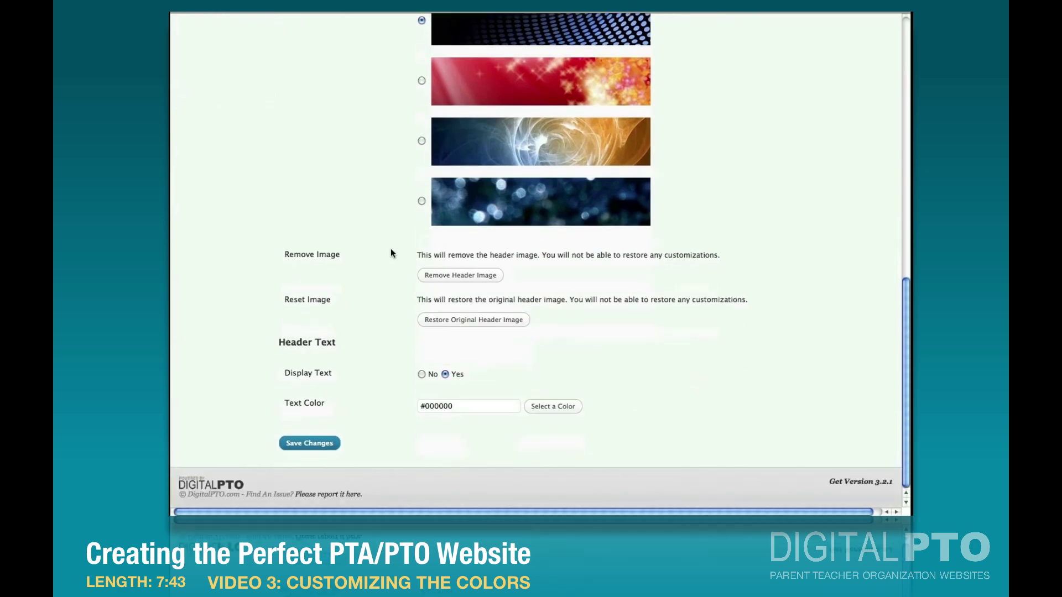
{"action": "left_click", "coordinate": [289, 444]}
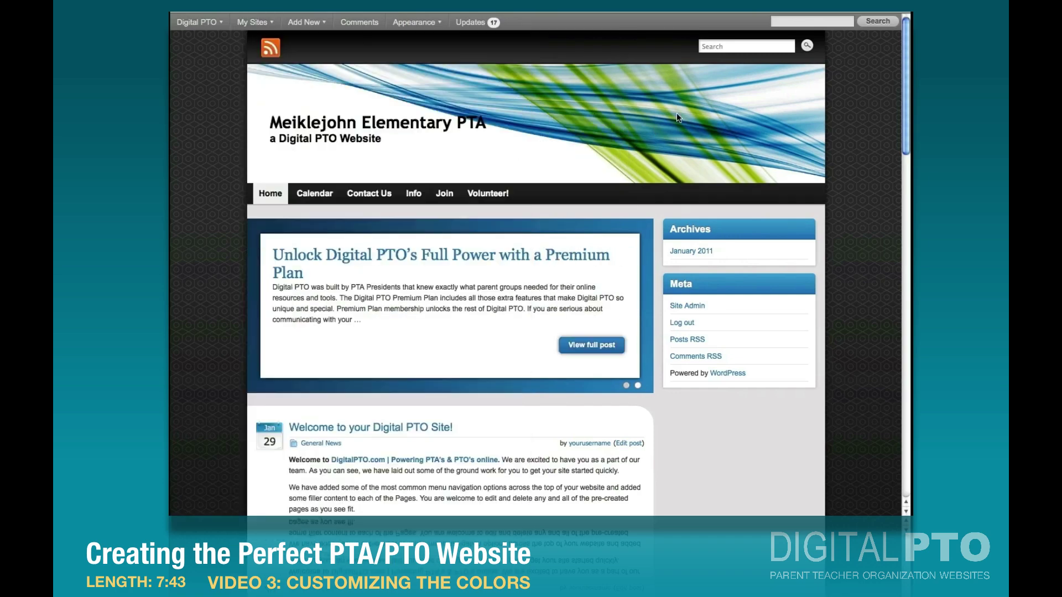
Check the dotted header on the live site by reloading it and highlighting the site title, and return to the header settings.
{"action": "left_click", "coordinate": [454, 124]}
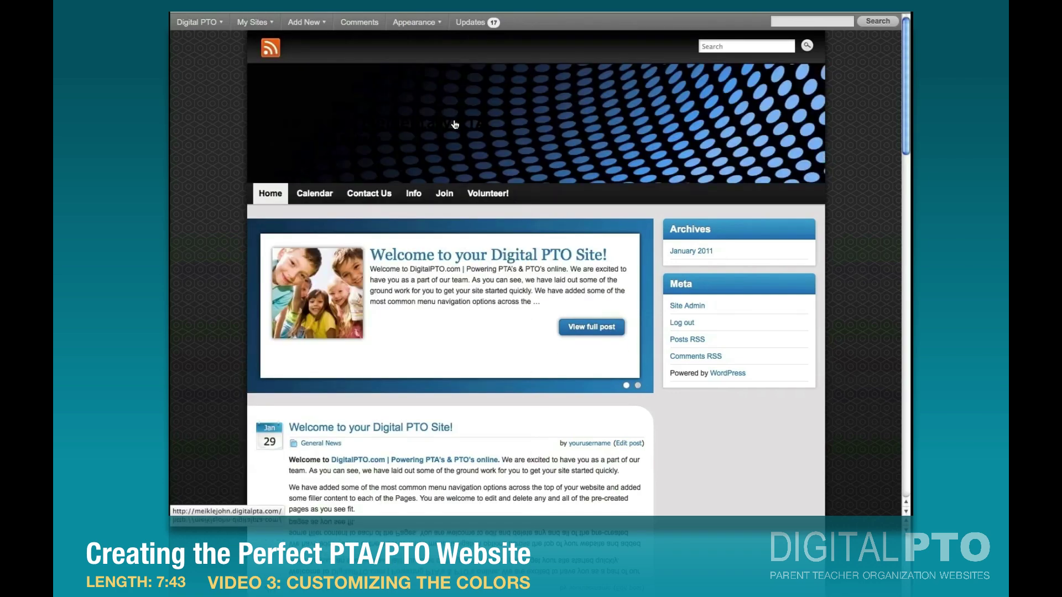
{"action": "left_click_drag", "start_coordinate": [502, 132], "coordinate": [271, 131]}
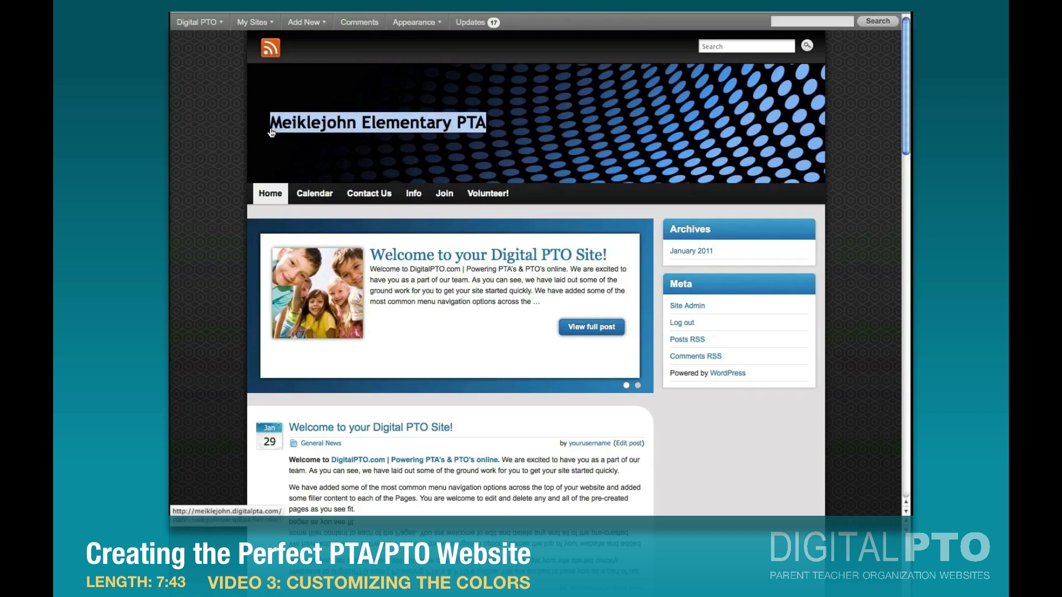
{"action": "left_click", "coordinate": [418, 51]}
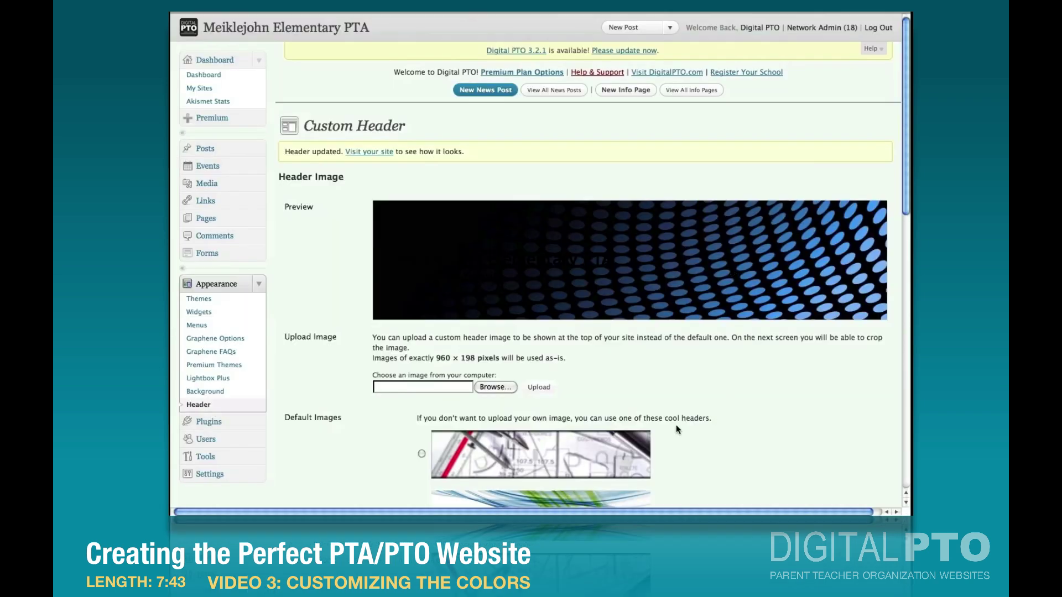
Set the header text color to white (#ffffff), save the changes, and reload the live site.
{"action": "scroll", "coordinate": [706, 376], "scroll_direction": "down", "scroll_amount": 15}
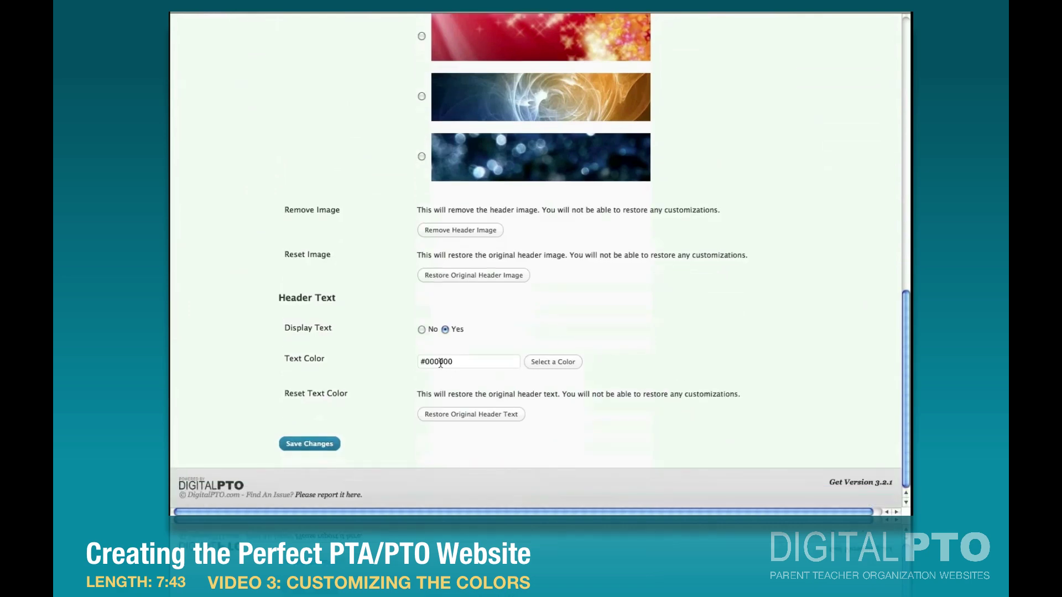
{"action": "double_click", "coordinate": [462, 362]}
{"action": "left_click", "coordinate": [553, 361]}
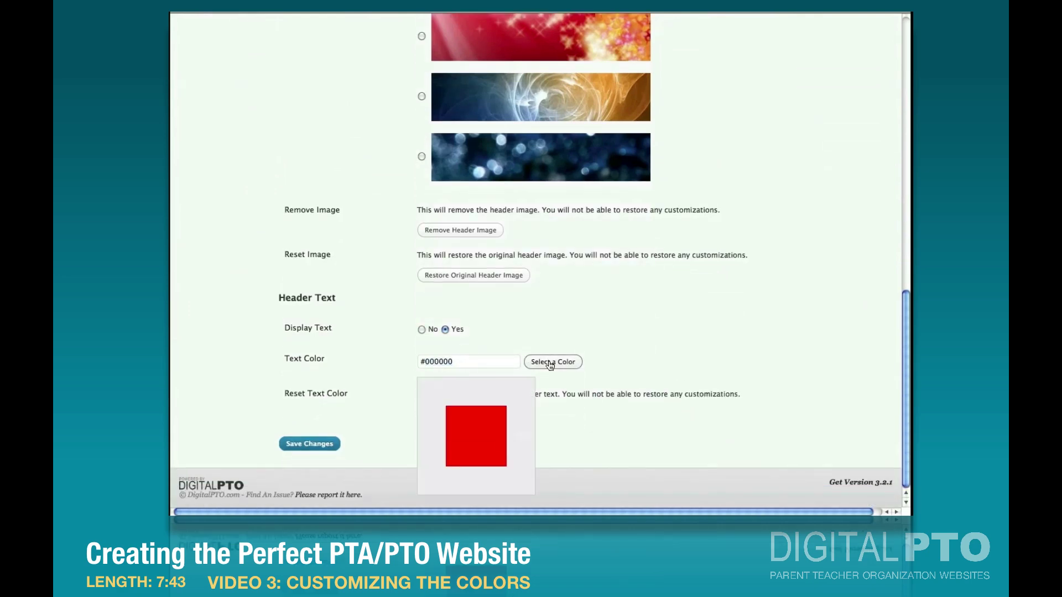
{"action": "left_click", "coordinate": [505, 407]}
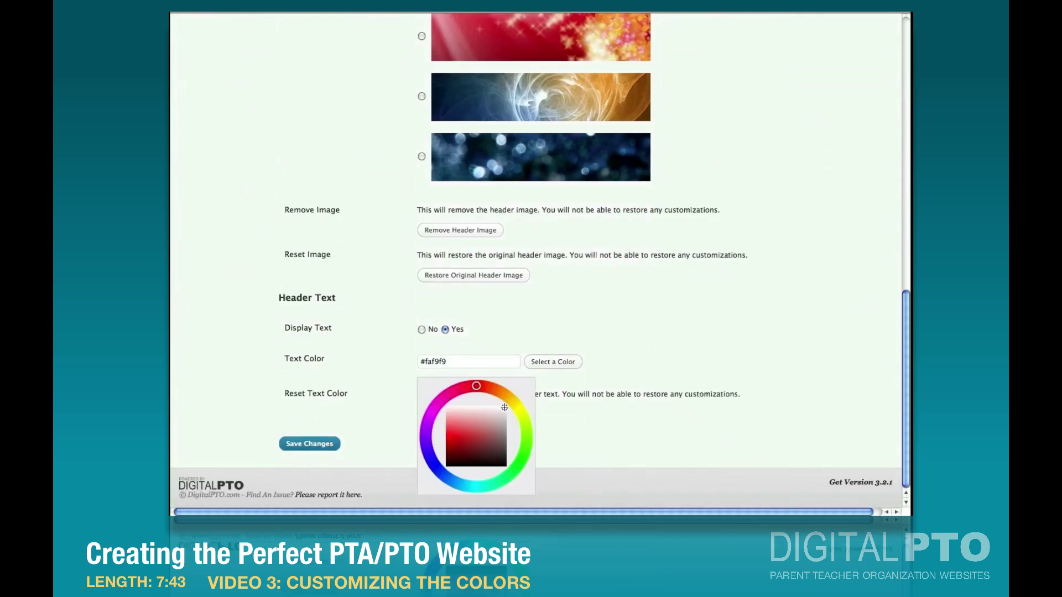
{"action": "left_click_drag", "start_coordinate": [499, 412], "coordinate": [520, 397]}
{"action": "left_click", "coordinate": [381, 429]}
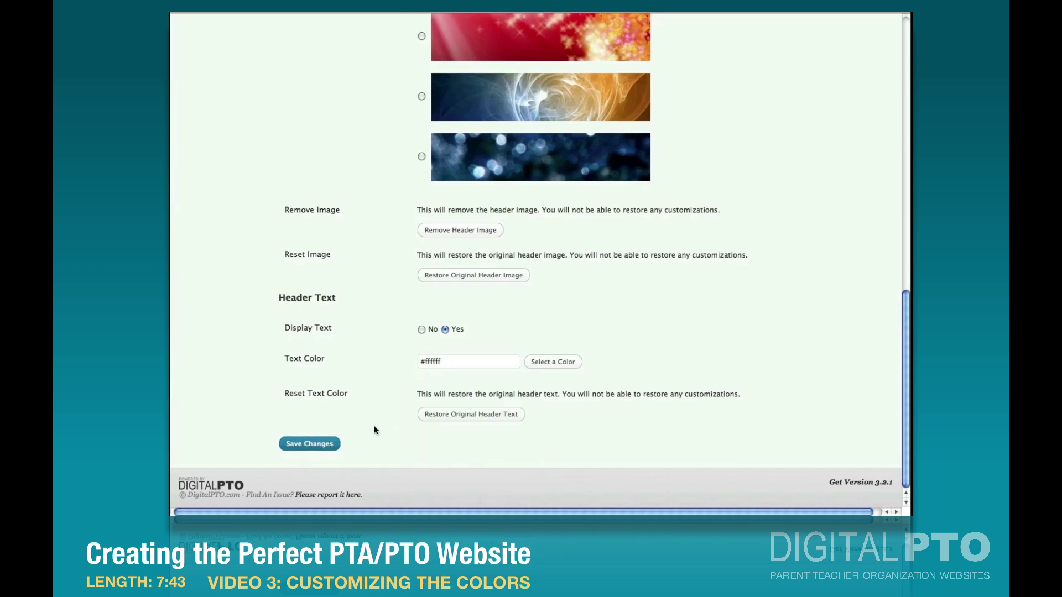
{"action": "left_click", "coordinate": [304, 445]}
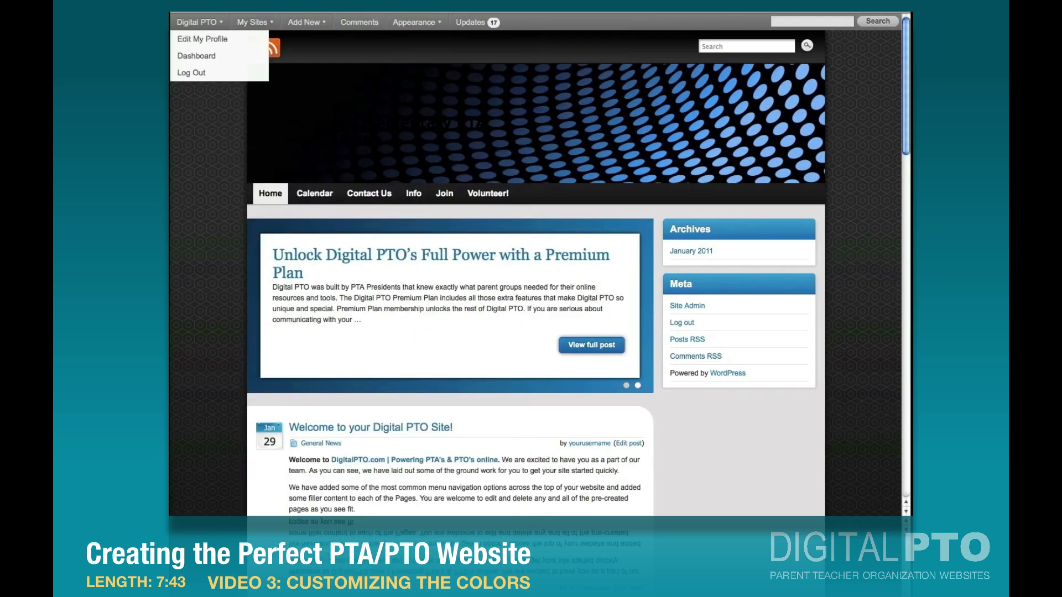
{"action": "left_click", "coordinate": [194, 50]}
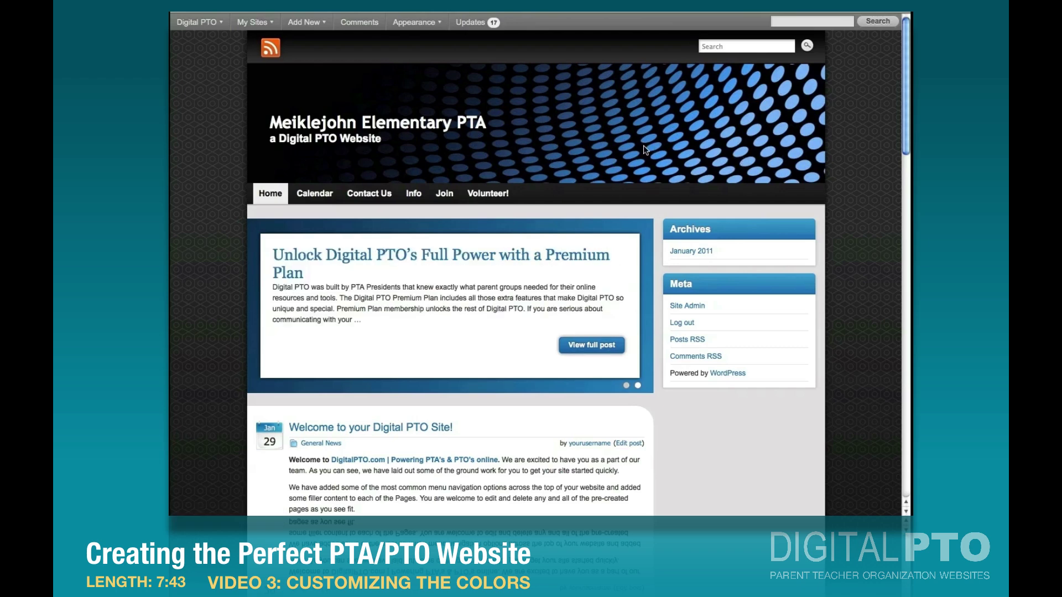
Select the red default header image with golden stars and save the changes.
{"action": "scroll", "coordinate": [533, 162], "scroll_direction": "down", "scroll_amount": 1}
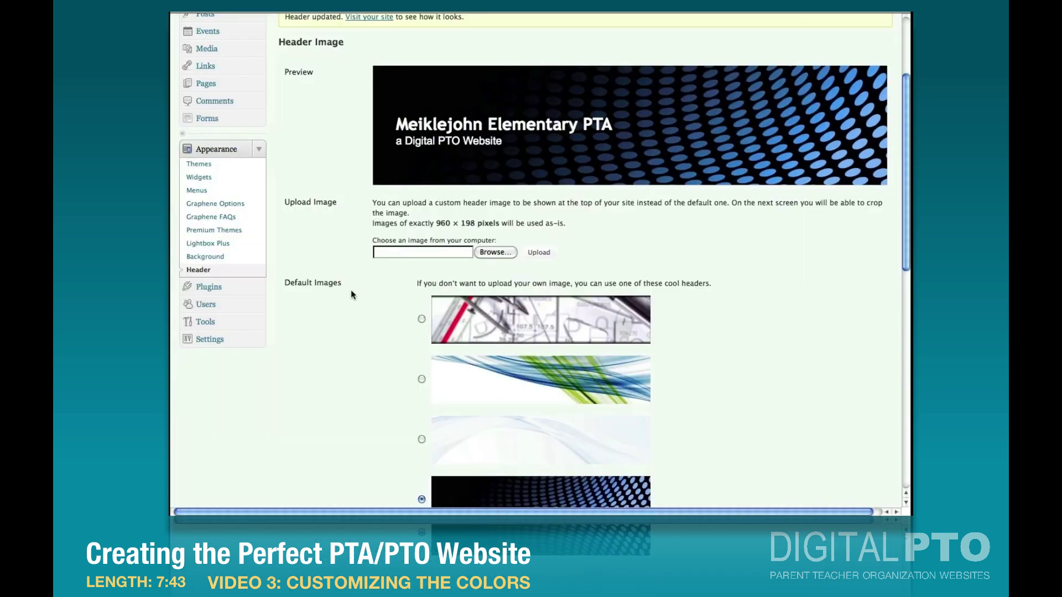
{"action": "scroll", "coordinate": [351, 290], "scroll_direction": "down", "scroll_amount": 5}
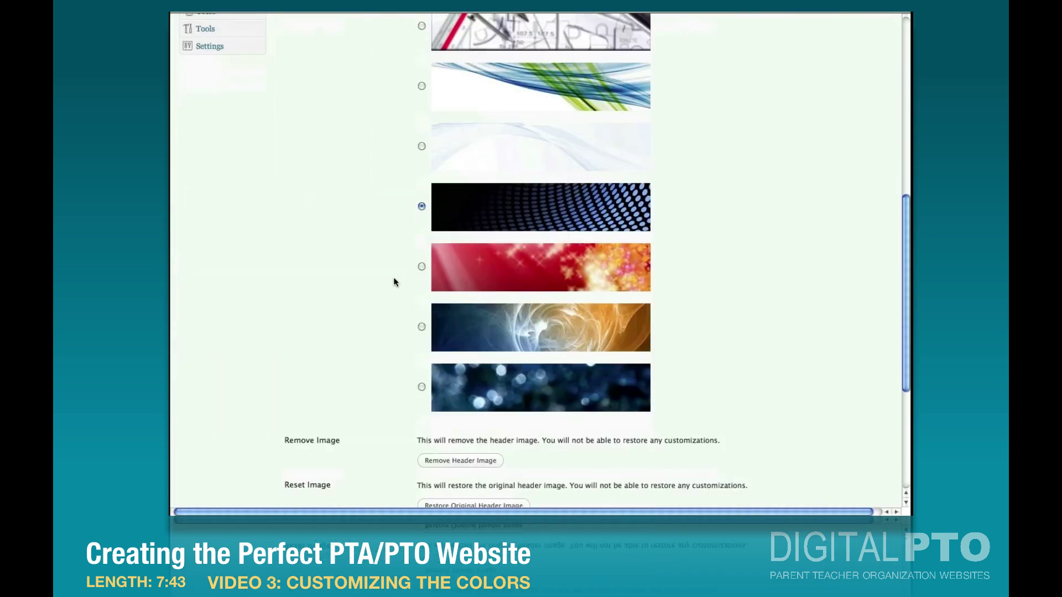
{"action": "left_click", "coordinate": [421, 267]}
{"action": "scroll", "coordinate": [367, 270], "scroll_direction": "down", "scroll_amount": 4}
{"action": "left_click", "coordinate": [309, 444]}
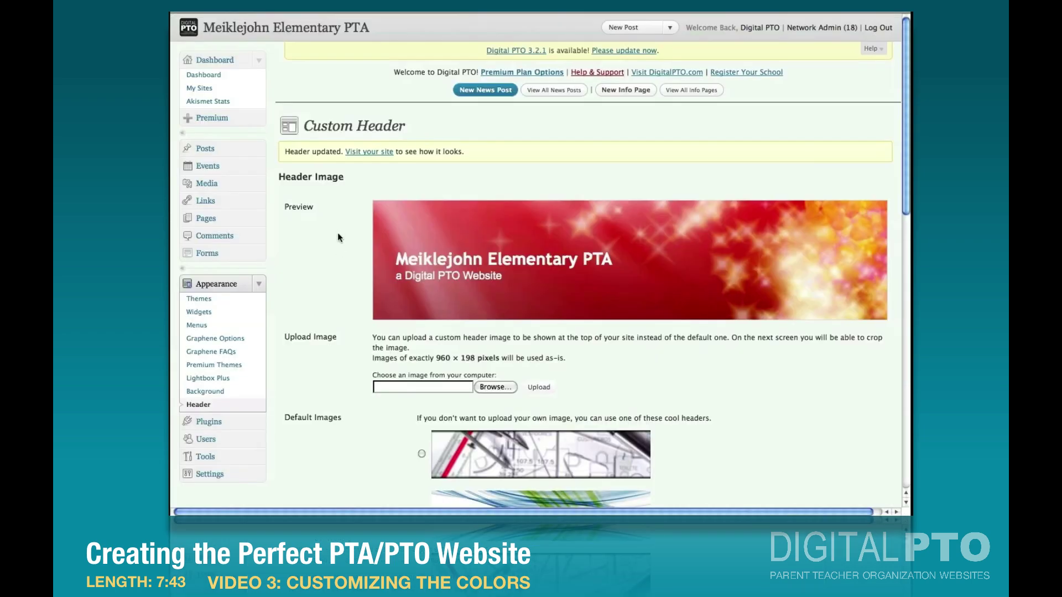
Upload MJ-Head.jpg from the computer as the custom header image.
{"action": "scroll", "coordinate": [338, 232], "scroll_direction": "down", "scroll_amount": 5}
{"action": "left_click", "coordinate": [505, 270]}
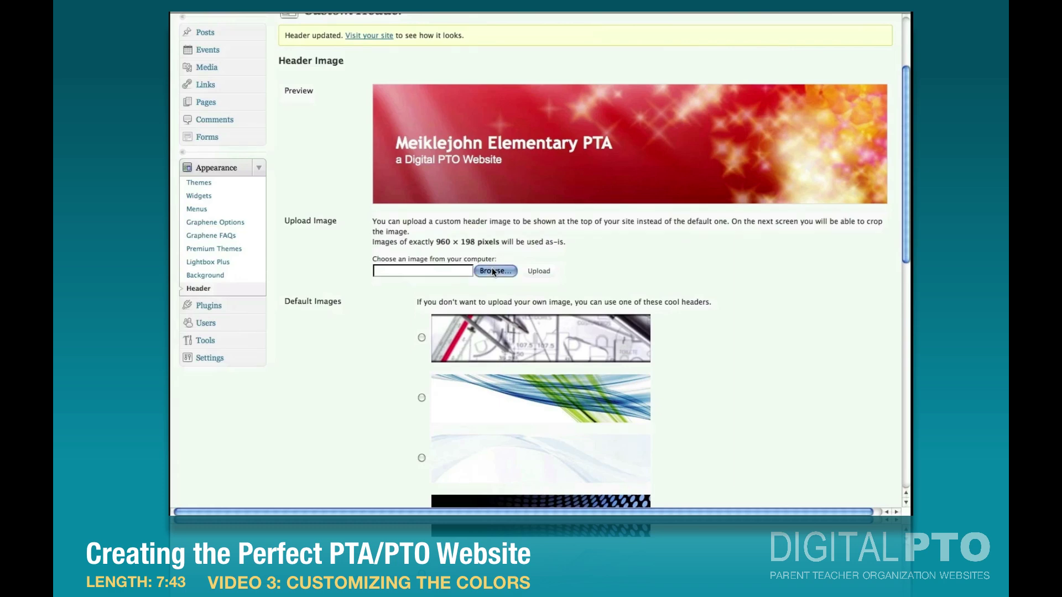
{"action": "double_click", "coordinate": [323, 64]}
{"action": "left_click", "coordinate": [538, 271]}
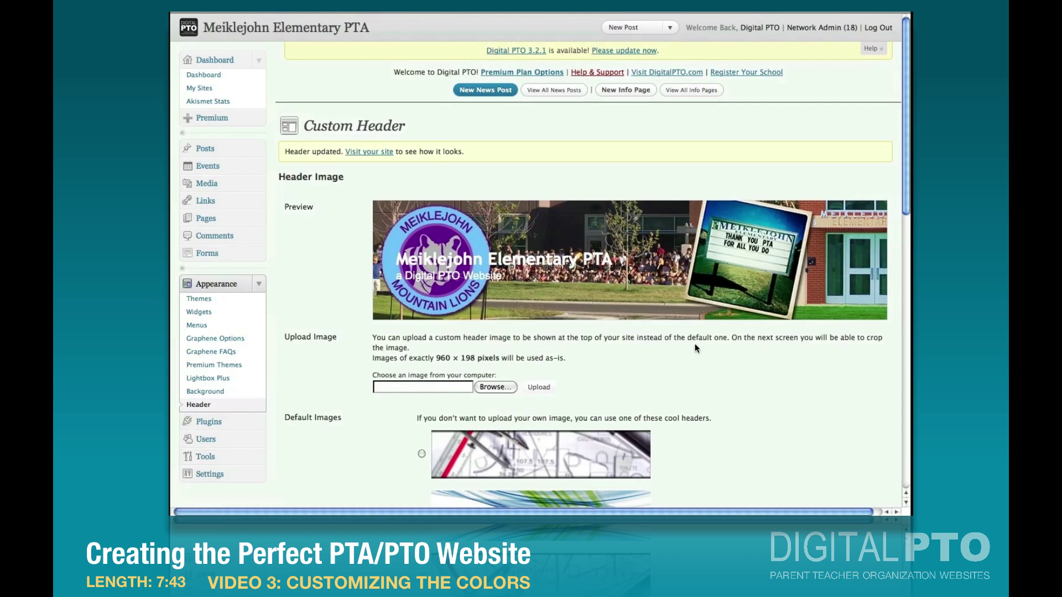
Turn off the display of the header text over the custom image and save the changes.
{"action": "scroll", "coordinate": [696, 348], "scroll_direction": "down", "scroll_amount": 15}
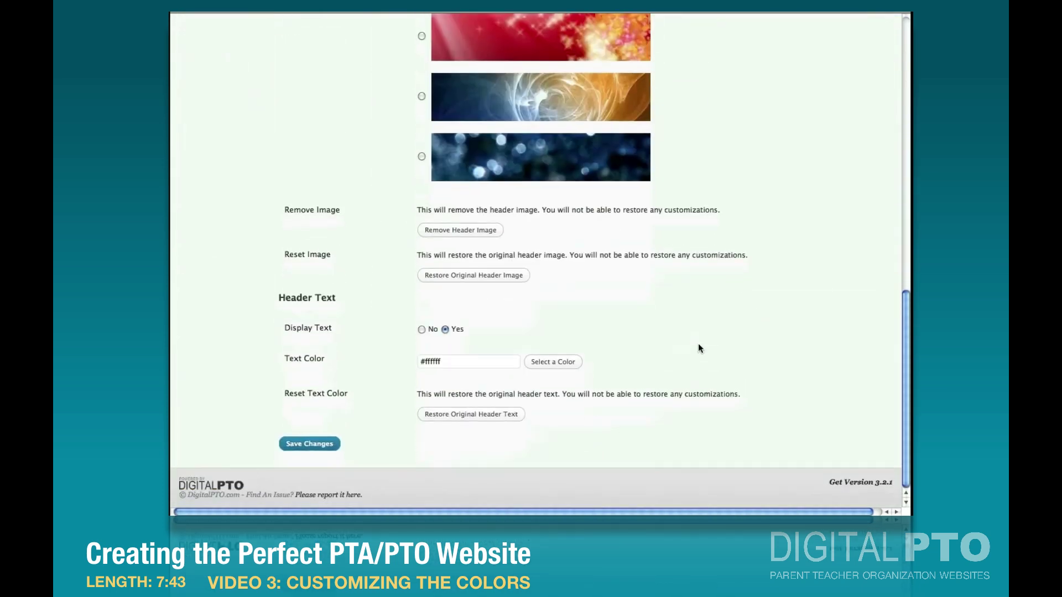
{"action": "left_click", "coordinate": [421, 330]}
{"action": "left_click", "coordinate": [312, 445]}
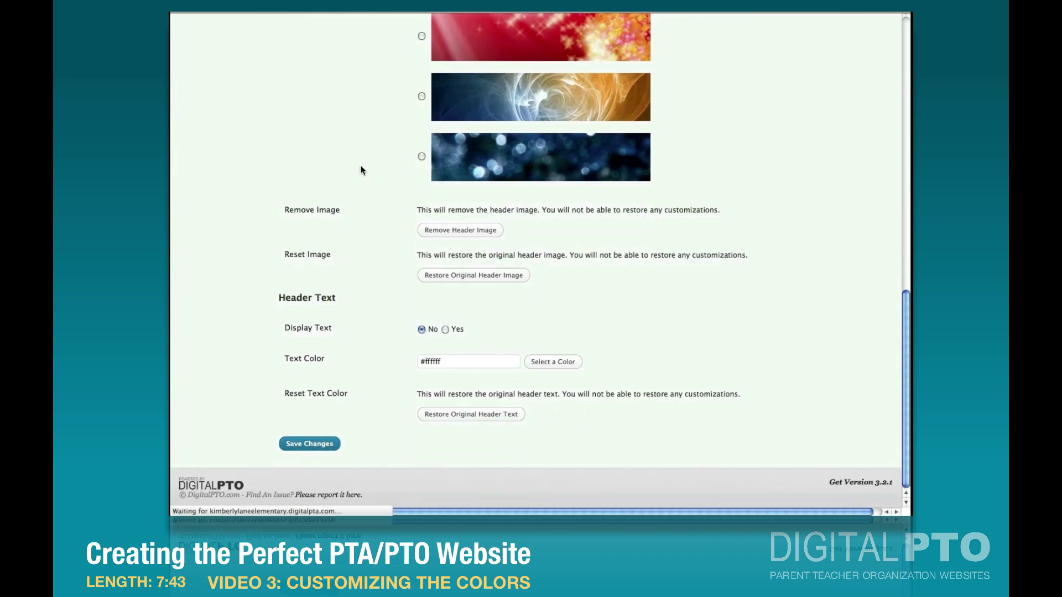
{"action": "scroll", "coordinate": [331, 257], "scroll_direction": "down", "scroll_amount": 15}
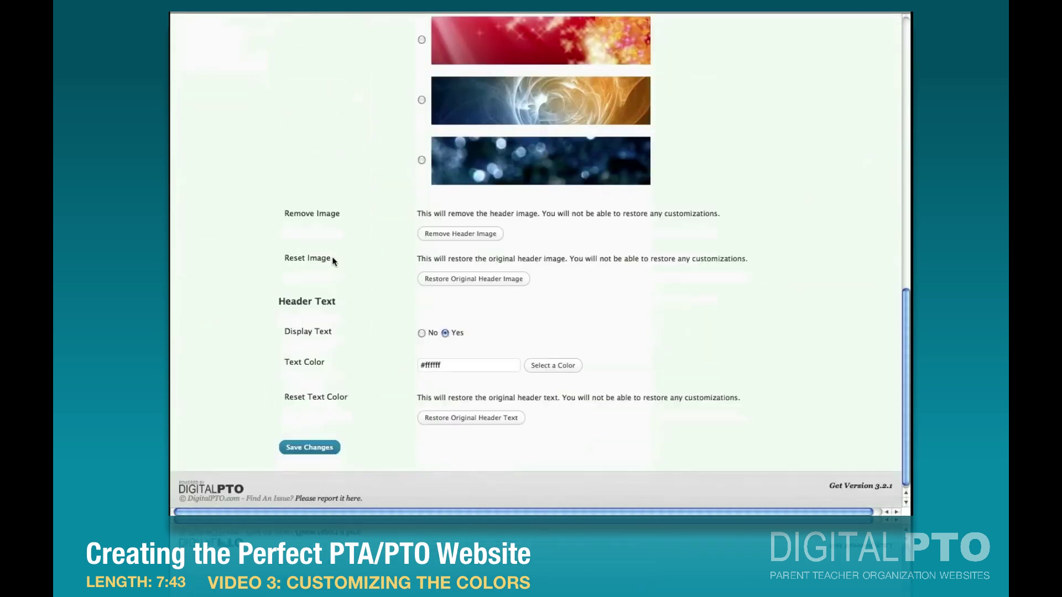
{"action": "left_click", "coordinate": [422, 331]}
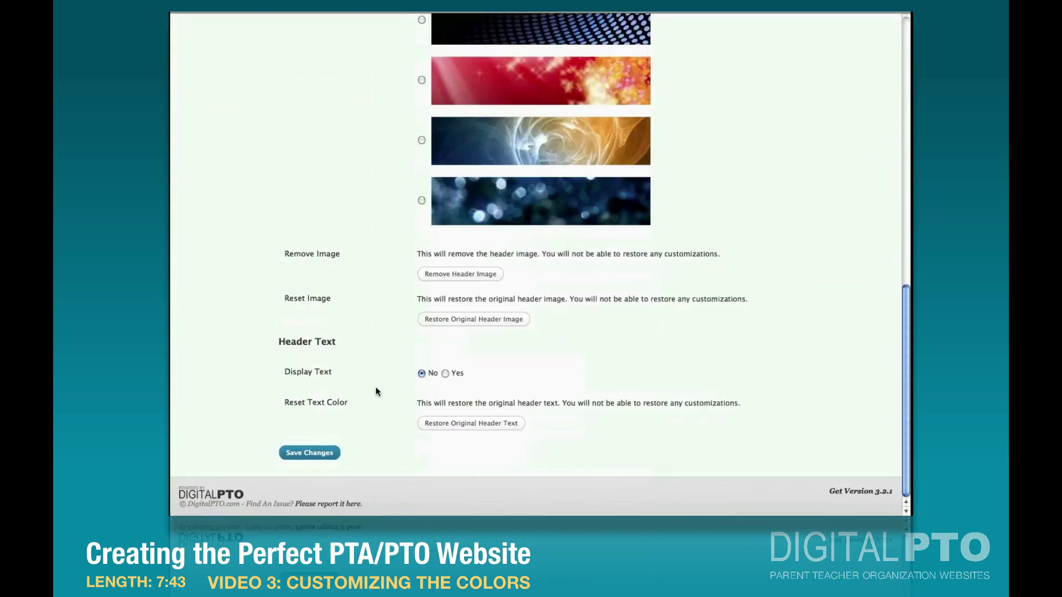
{"action": "left_click", "coordinate": [314, 452]}
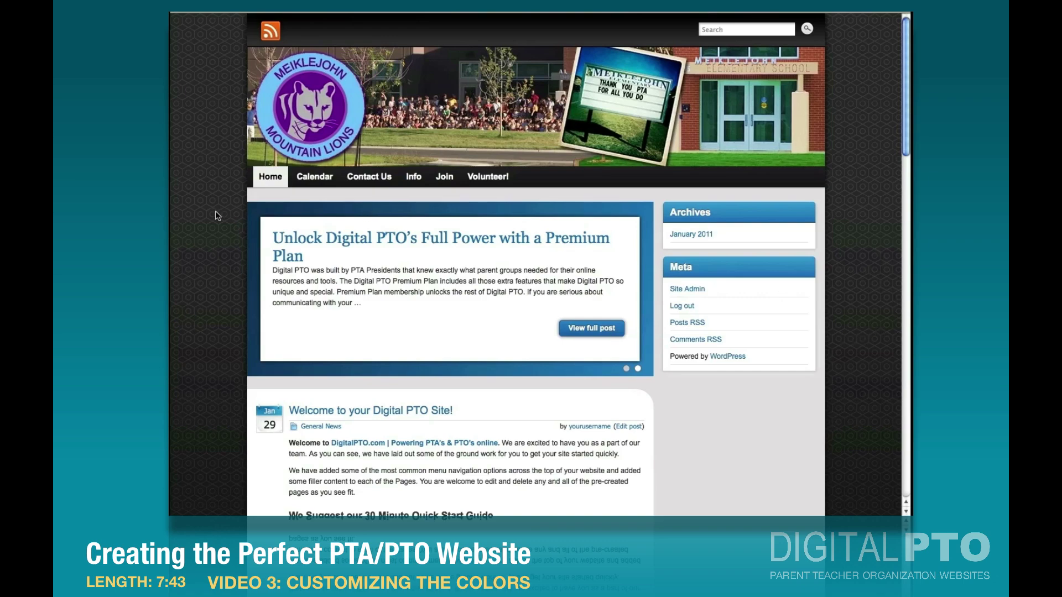
Open the custom background settings and pick the muted brown #674848 as the background color.
{"action": "key", "text": "alt+Left"}
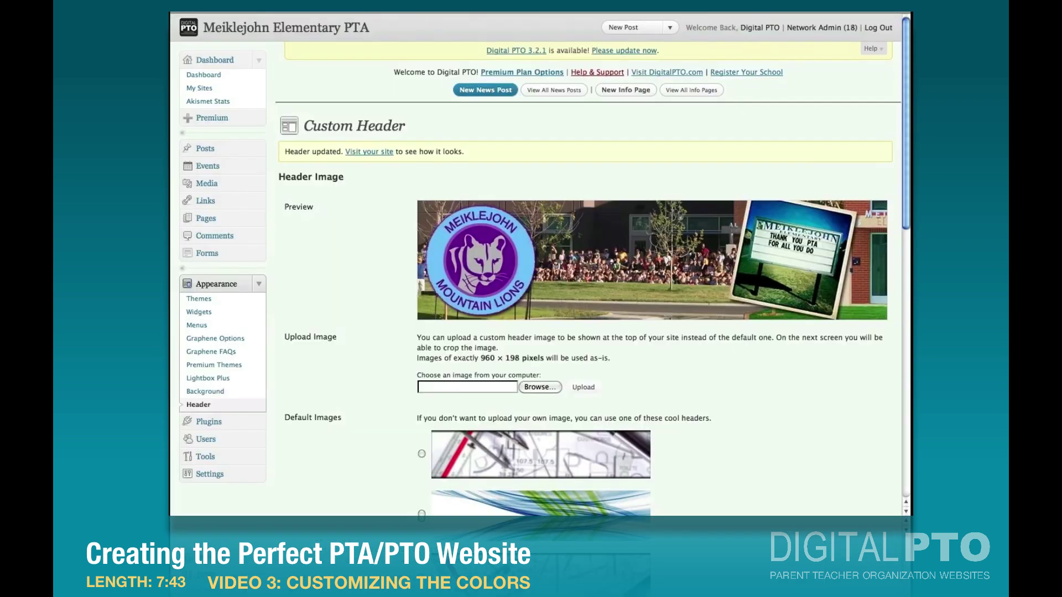
{"action": "left_click", "coordinate": [221, 392]}
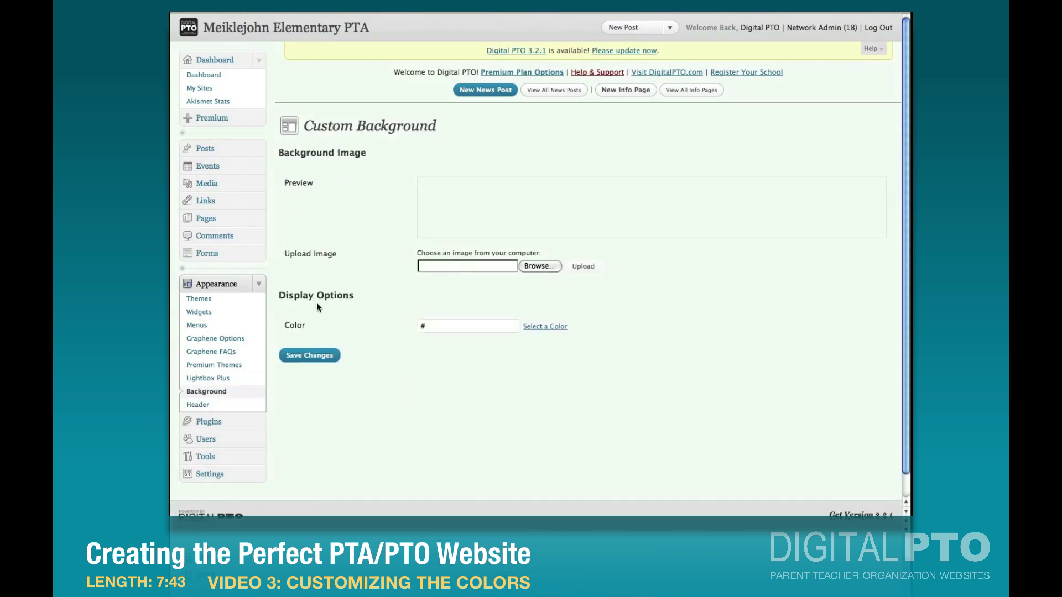
{"action": "left_click", "coordinate": [536, 327]}
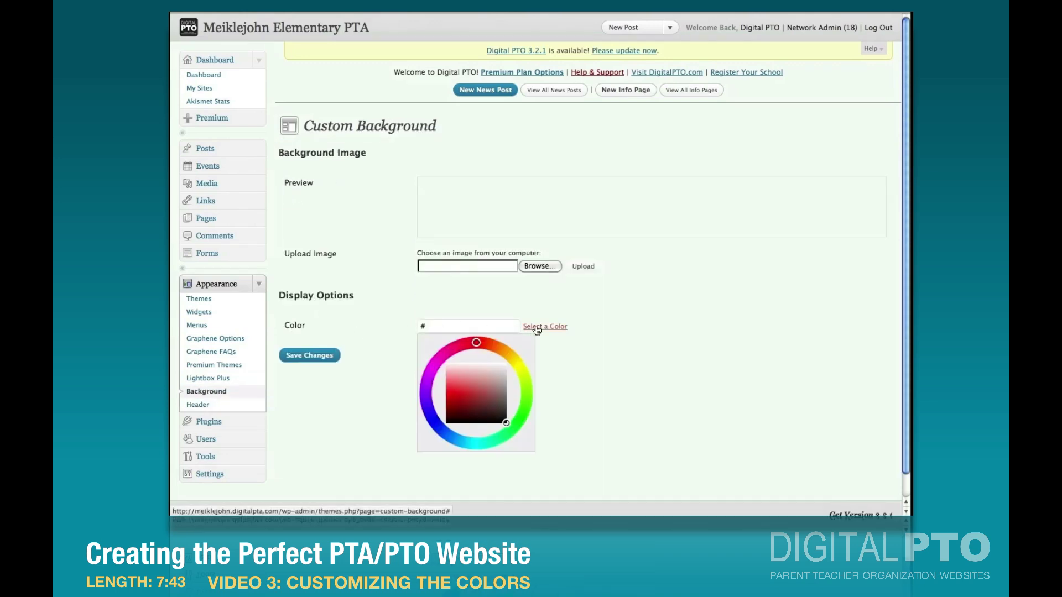
{"action": "left_click", "coordinate": [495, 404]}
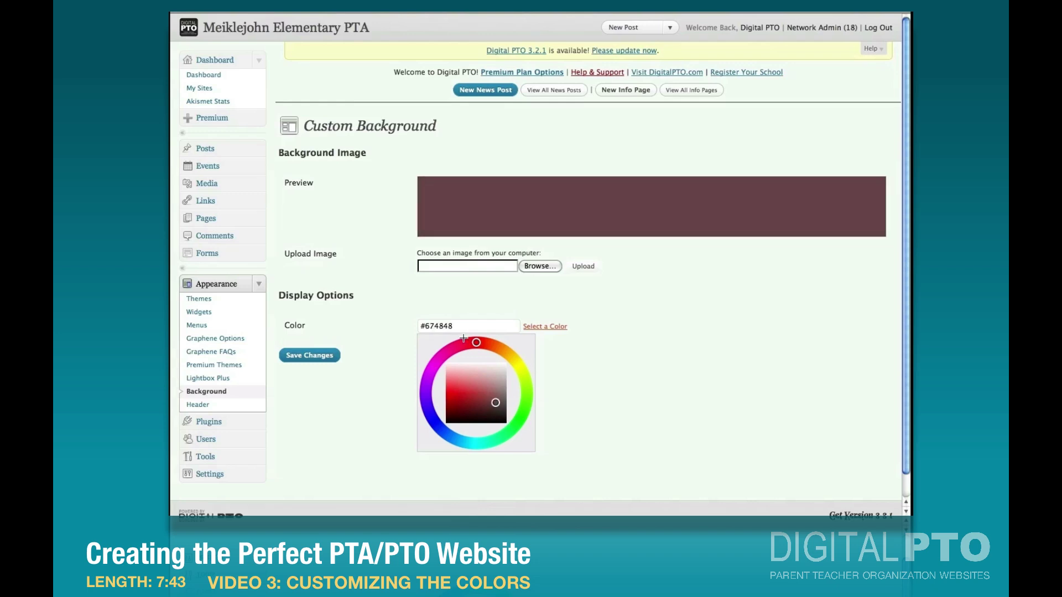
Replace the background color with the dark green #264E26 and save the changes.
{"action": "double_click", "coordinate": [460, 326]}
{"action": "key", "text": "Right"}
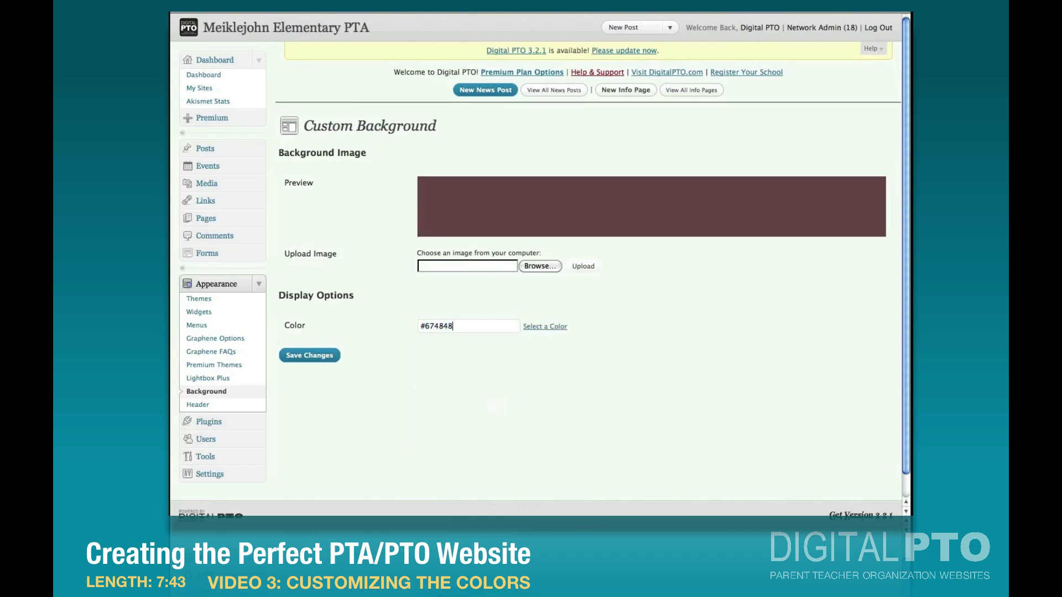
{"action": "key", "text": "BackSpace"}
{"action": "key", "text": "BackSpace"}
{"action": "key", "text": "BackSpace"}
{"action": "key", "text": "BackSpace"}
{"action": "key", "text": "BackSpace"}
{"action": "key", "text": "BackSpace"}
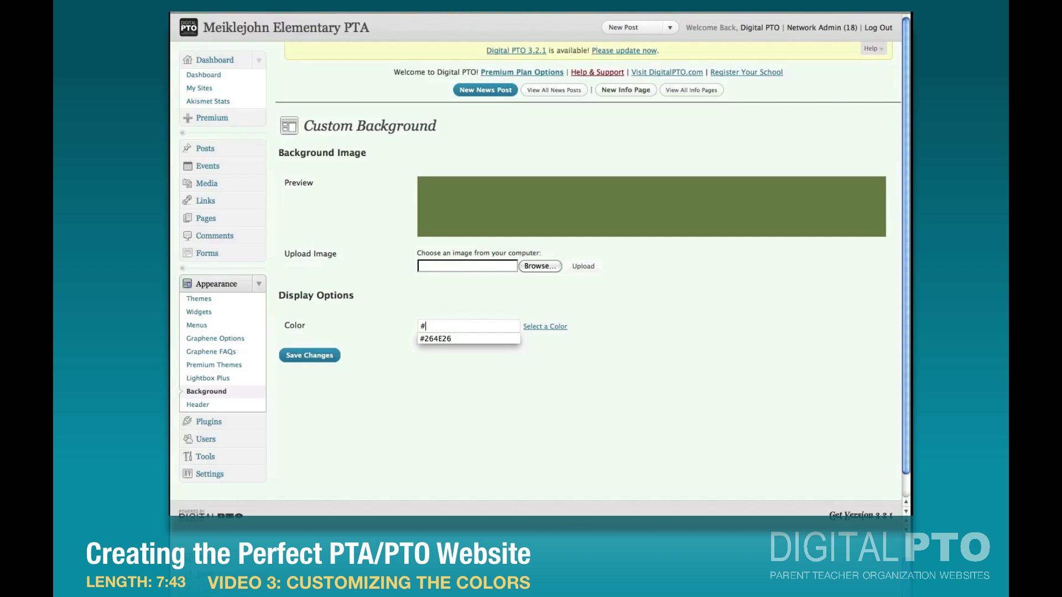
{"action": "left_click", "coordinate": [447, 340]}
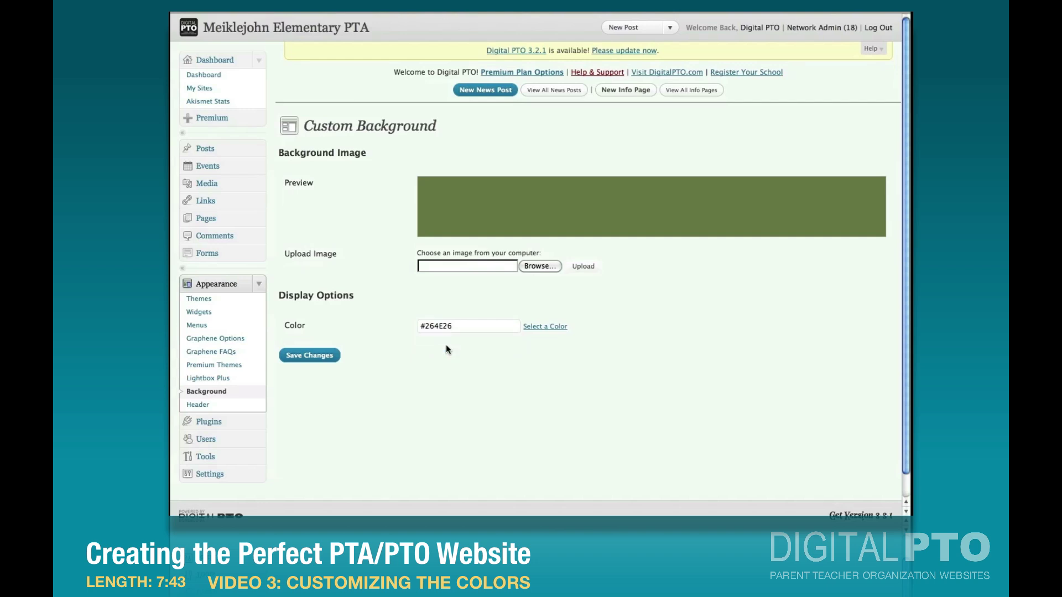
{"action": "left_click", "coordinate": [306, 357]}
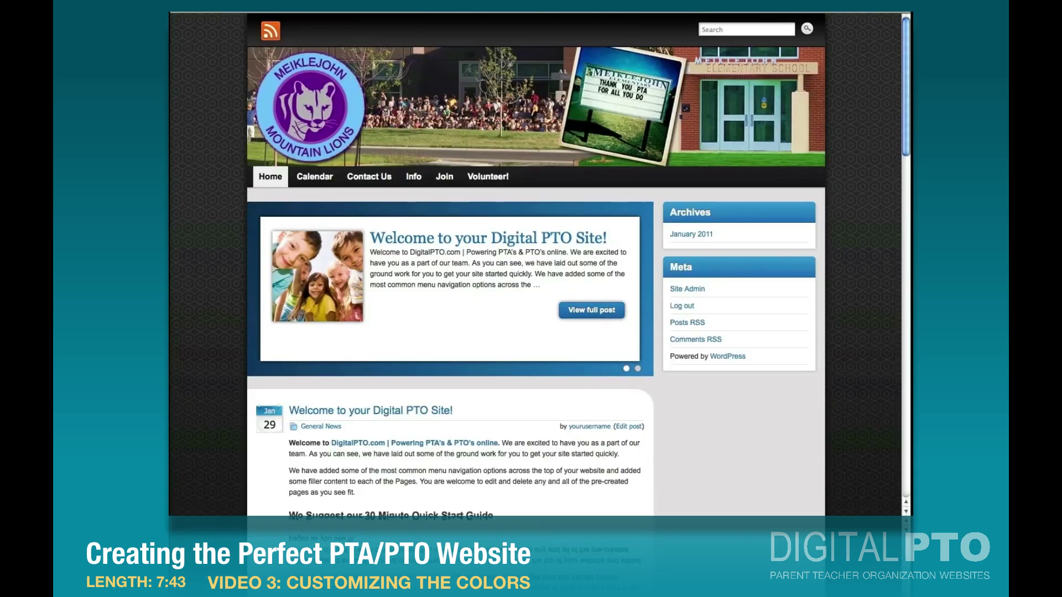
Reload the live home page and review its new background along the full page length.
{"action": "left_click", "coordinate": [274, 178]}
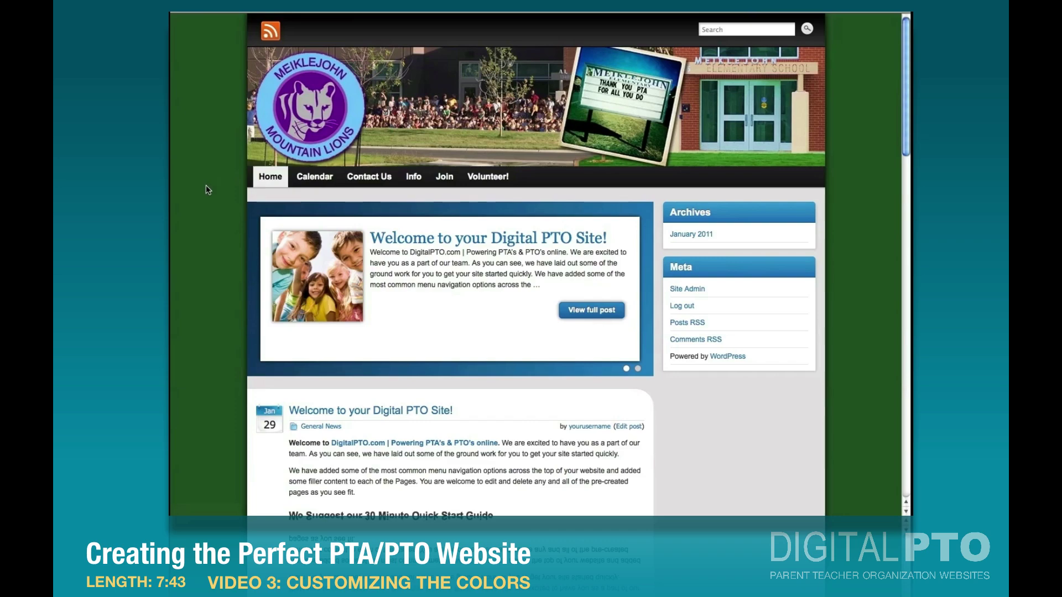
{"action": "scroll", "coordinate": [206, 188], "scroll_direction": "down", "scroll_amount": 5}
{"action": "scroll", "coordinate": [206, 192], "scroll_direction": "down", "scroll_amount": 10}
{"action": "scroll", "coordinate": [206, 192], "scroll_direction": "up", "scroll_amount": 15}
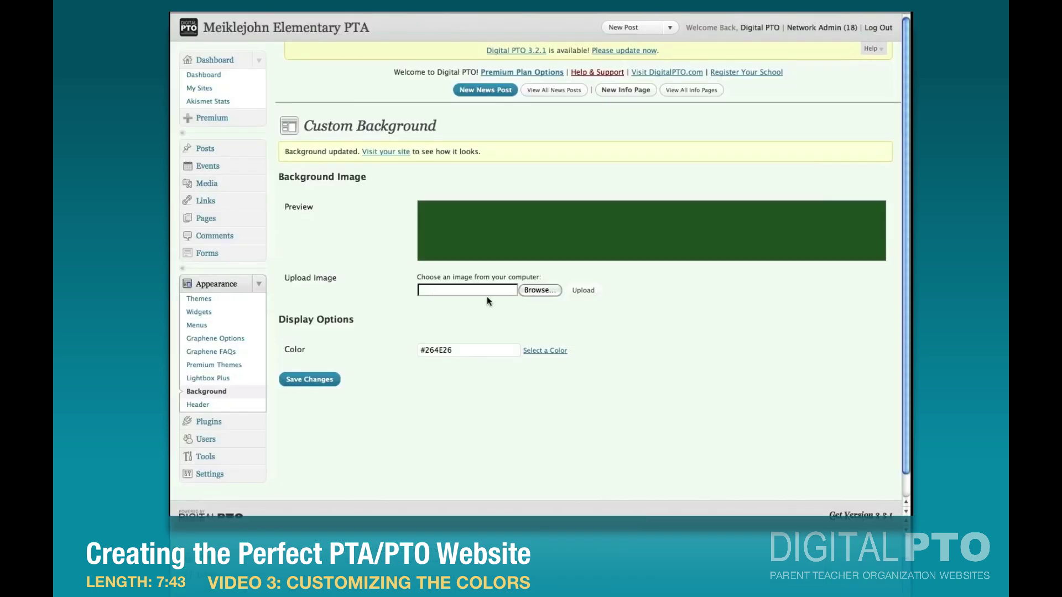
Upload the image green-top-bg-dark.png as the custom background image.
{"action": "left_click", "coordinate": [536, 290]}
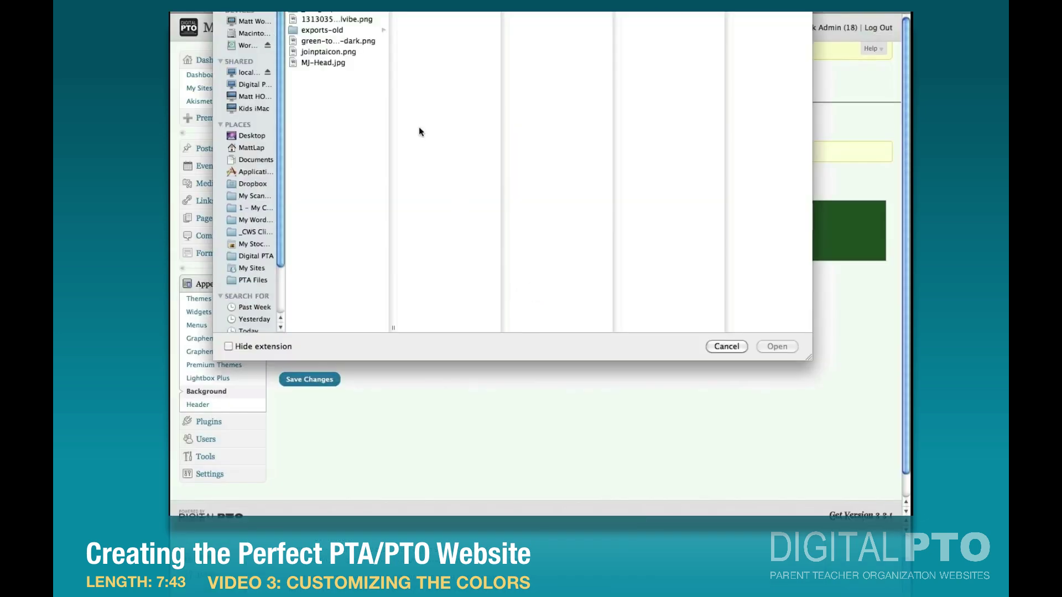
{"action": "left_click", "coordinate": [322, 41]}
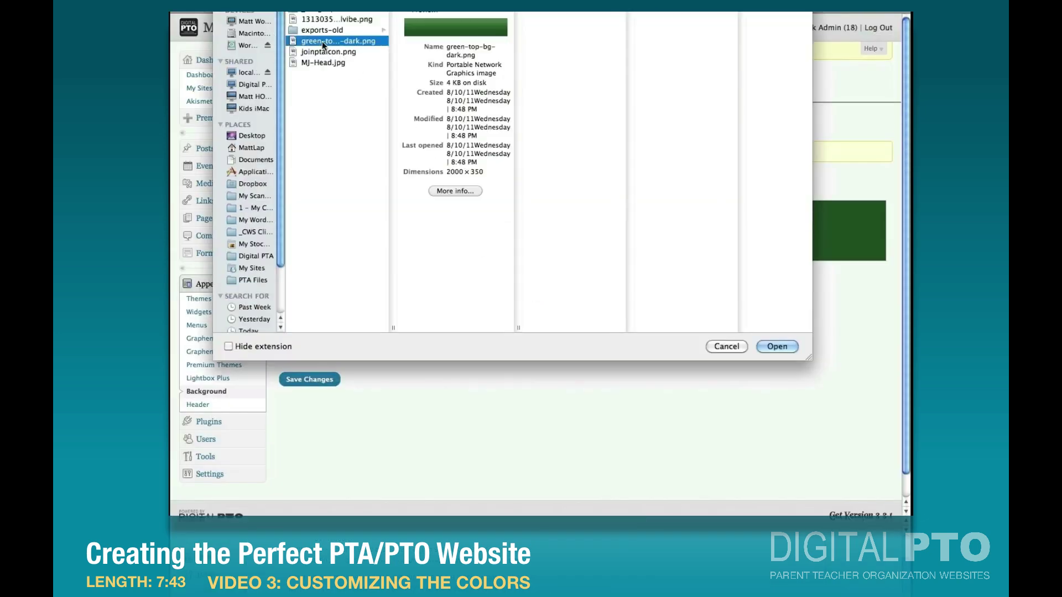
{"action": "left_click", "coordinate": [771, 346]}
{"action": "left_click", "coordinate": [582, 291]}
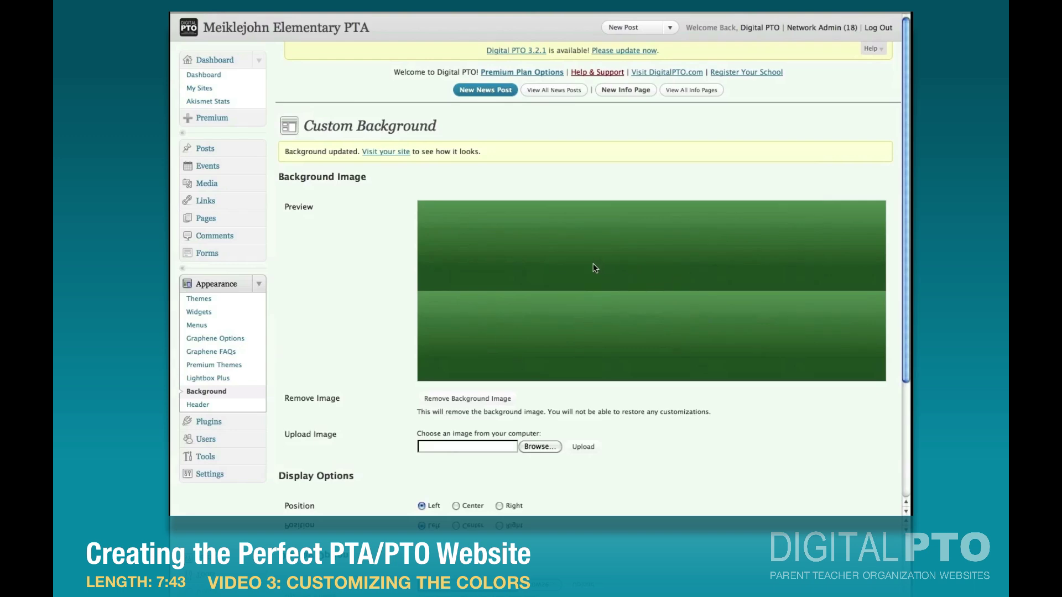
Set the background image to No Repeat with Fixed attachment and save the changes.
{"action": "scroll", "coordinate": [383, 295], "scroll_direction": "down", "scroll_amount": 5}
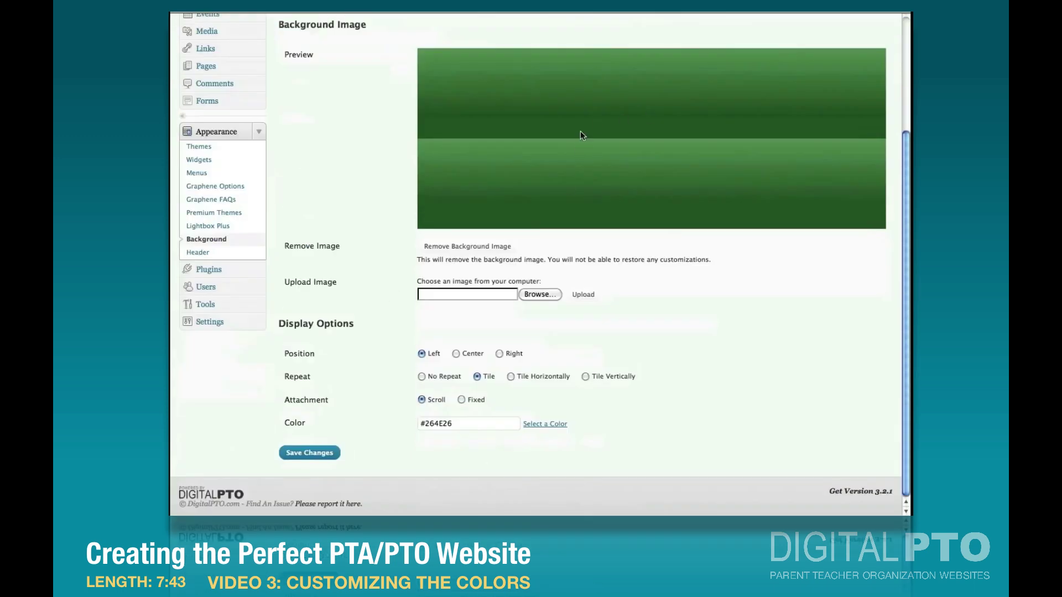
{"action": "left_click", "coordinate": [422, 377]}
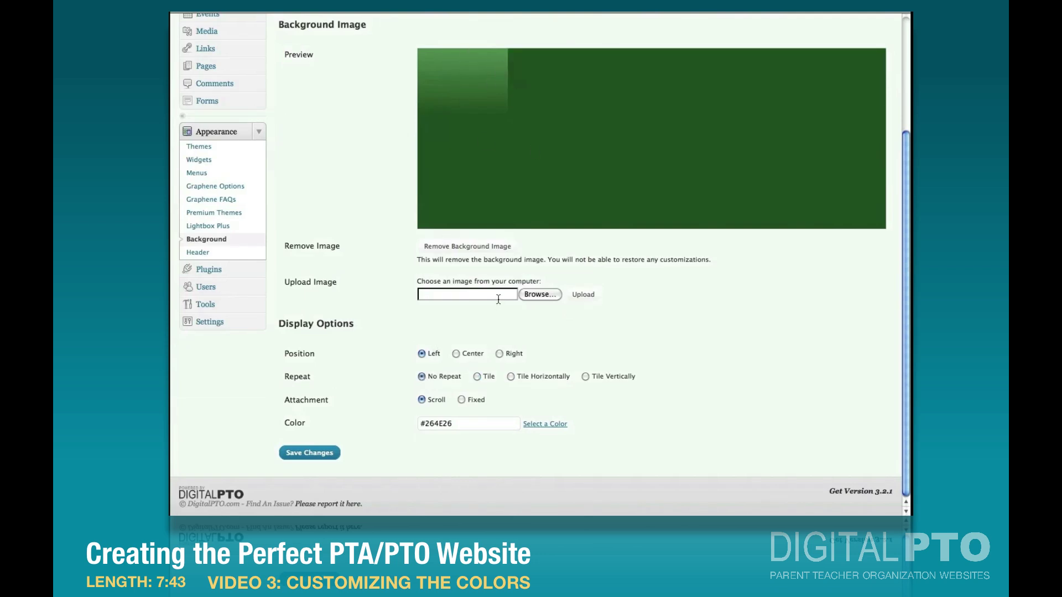
{"action": "left_click", "coordinate": [461, 399]}
{"action": "left_click", "coordinate": [422, 400]}
{"action": "left_click", "coordinate": [461, 399]}
{"action": "left_click", "coordinate": [308, 453]}
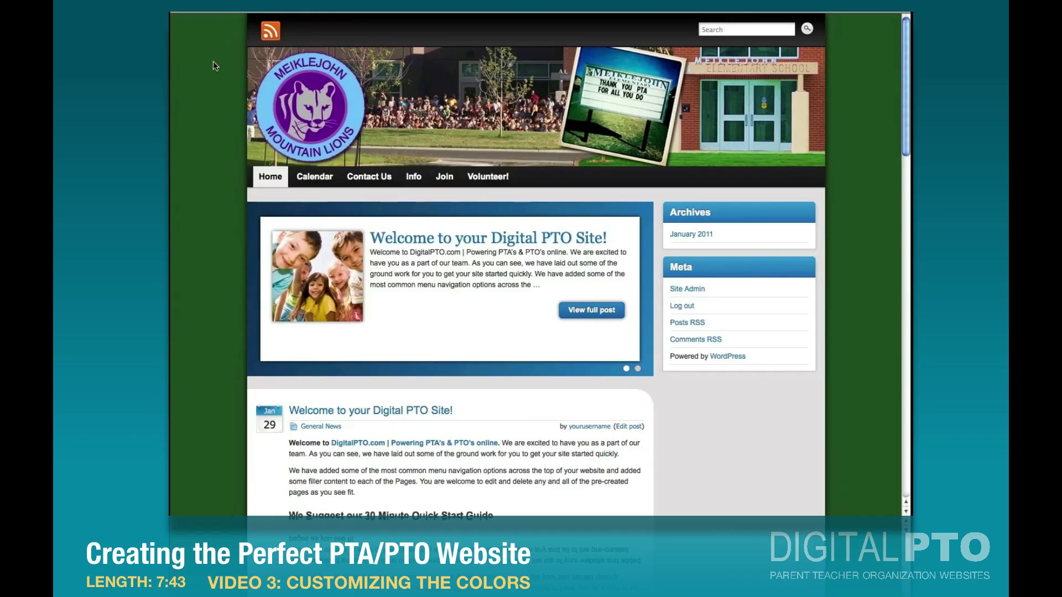
Reload the live home page and check how the background image behaves along the full page length.
{"action": "left_click", "coordinate": [270, 176]}
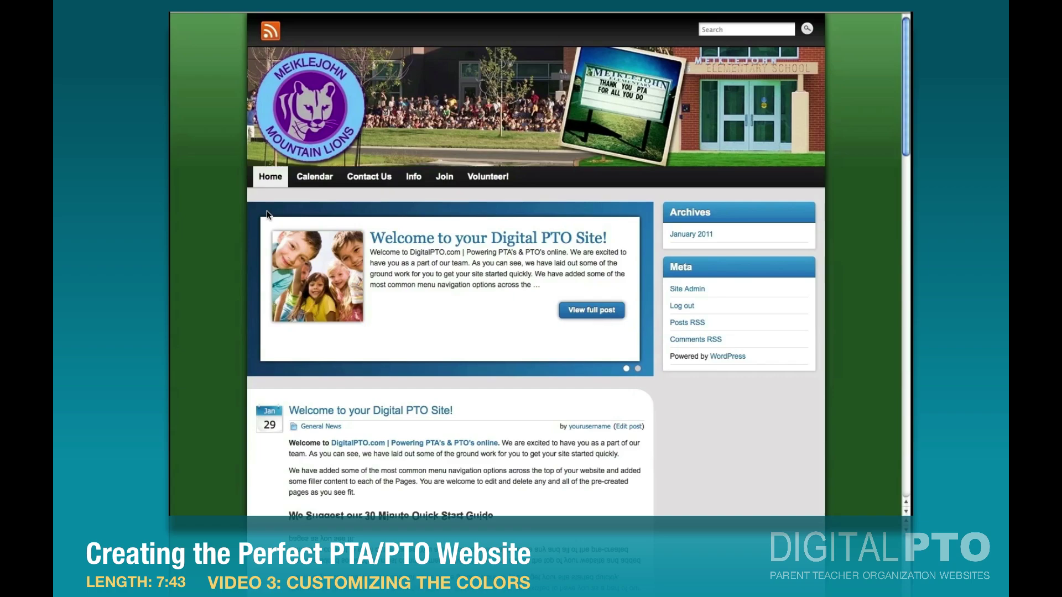
{"action": "scroll", "coordinate": [199, 120], "scroll_direction": "down", "scroll_amount": 15}
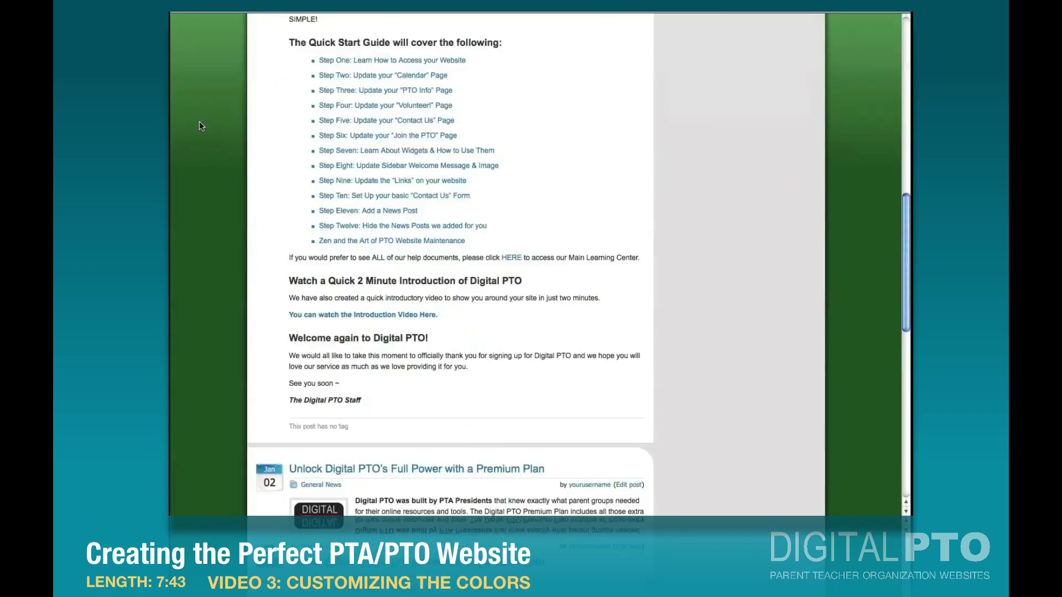
{"action": "scroll", "coordinate": [199, 121], "scroll_direction": "up", "scroll_amount": 10}
{"action": "scroll", "coordinate": [199, 121], "scroll_direction": "up", "scroll_amount": 5}
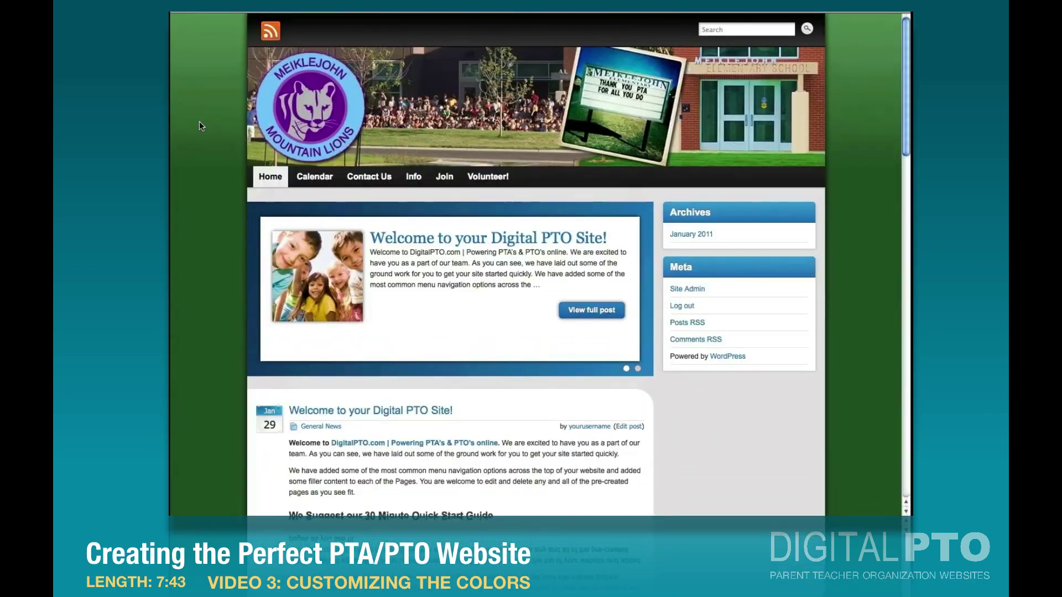
{"action": "scroll", "coordinate": [199, 121], "scroll_direction": "down", "scroll_amount": 15}
{"action": "scroll", "coordinate": [199, 121], "scroll_direction": "up", "scroll_amount": 15}
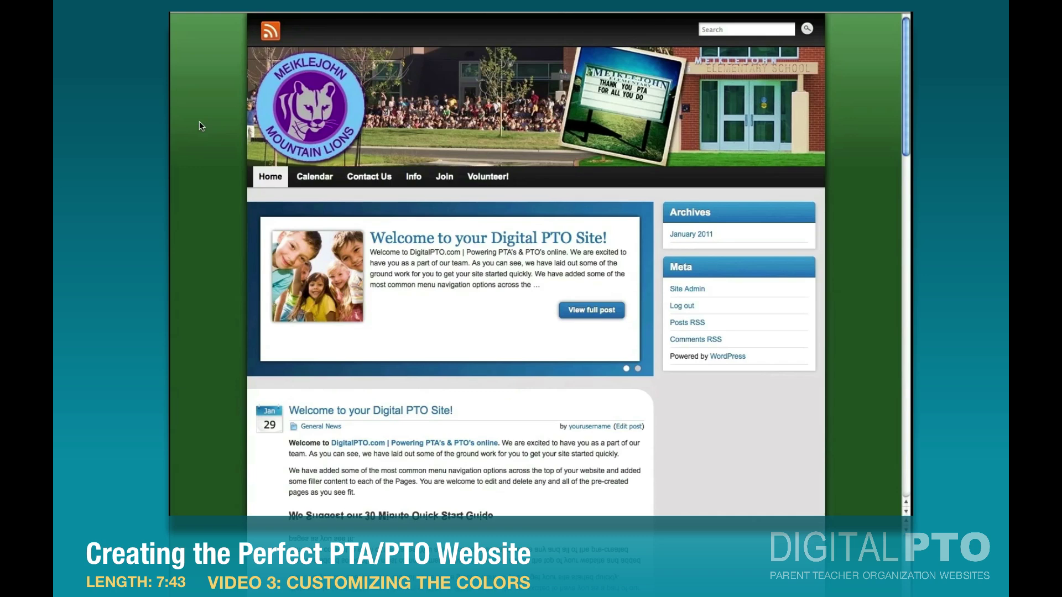
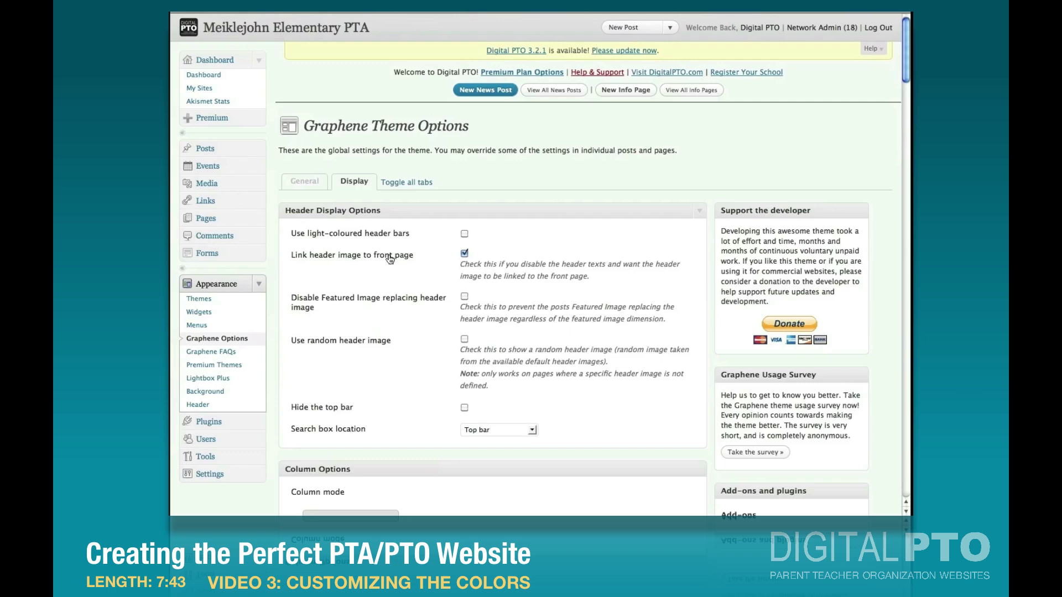
Disable featured images replacing the header image in the Graphene display options and save the settings.
{"action": "left_click", "coordinate": [279, 31]}
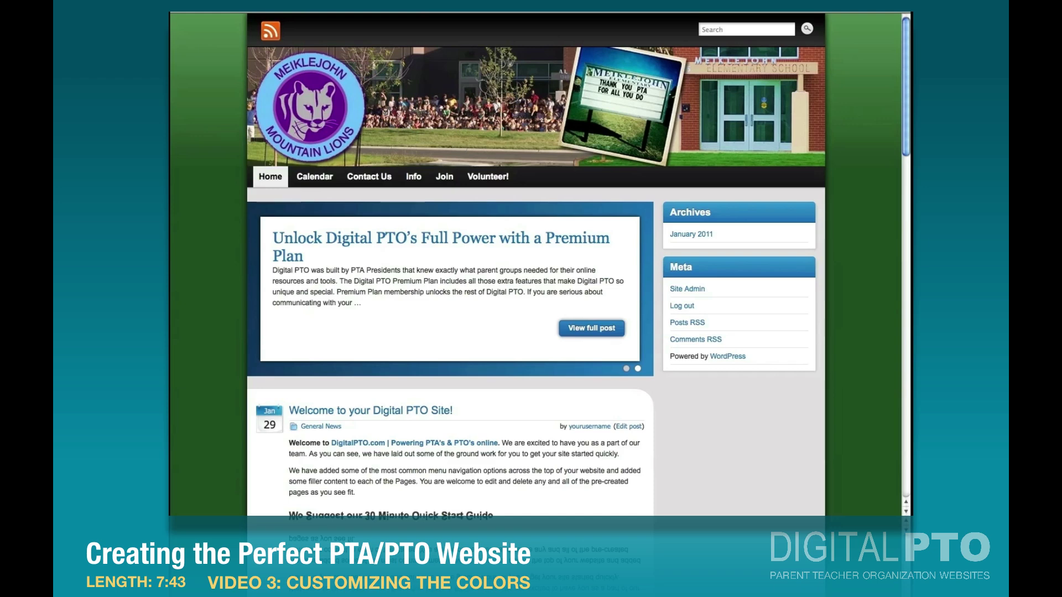
{"action": "key", "text": "alt+Left"}
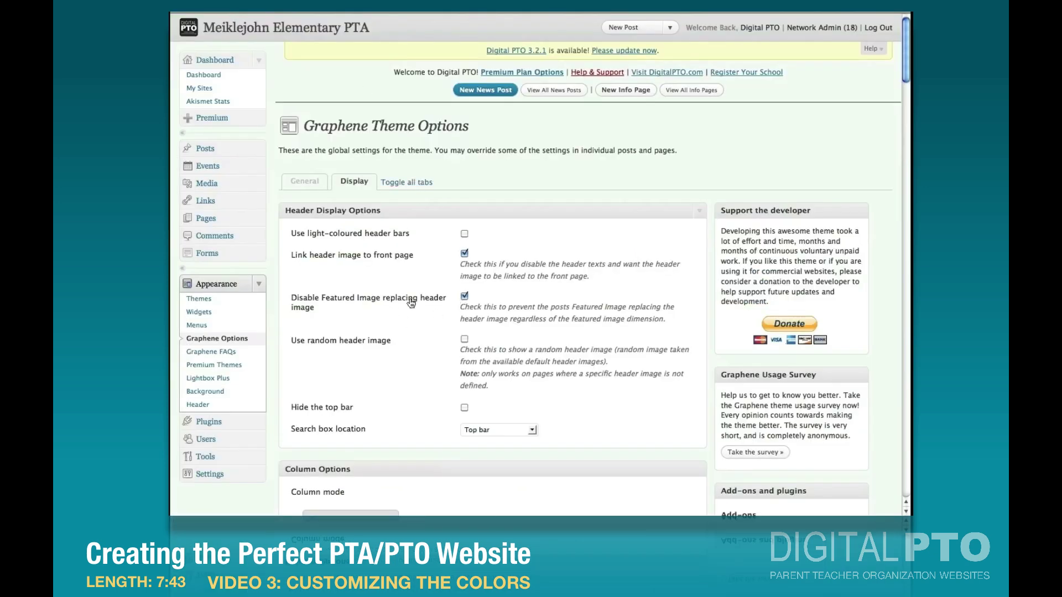
{"action": "scroll", "coordinate": [424, 302], "scroll_direction": "down", "scroll_amount": 2}
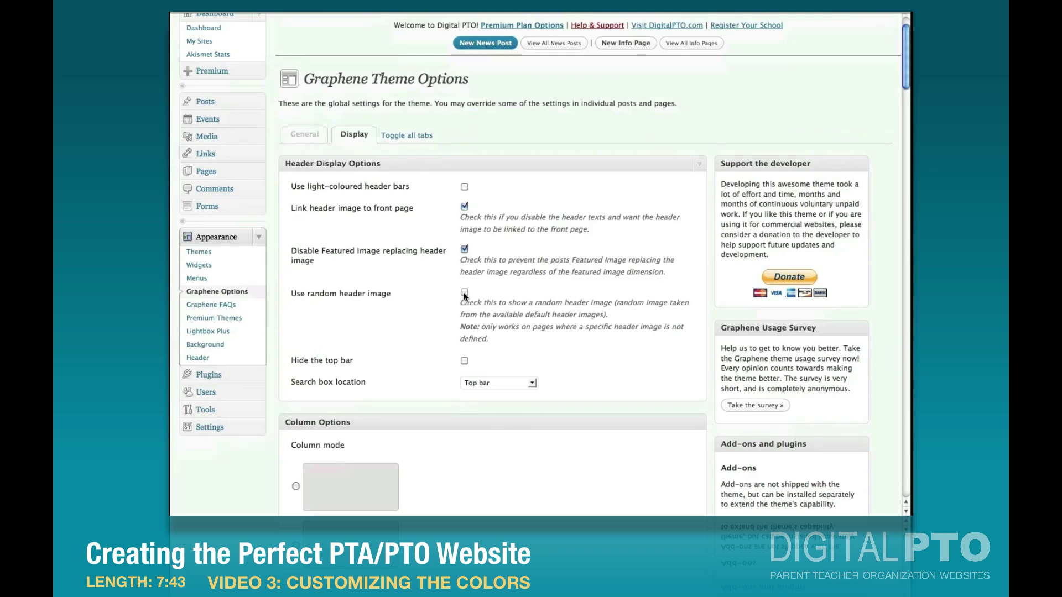
{"action": "scroll", "coordinate": [442, 298], "scroll_direction": "down", "scroll_amount": 5}
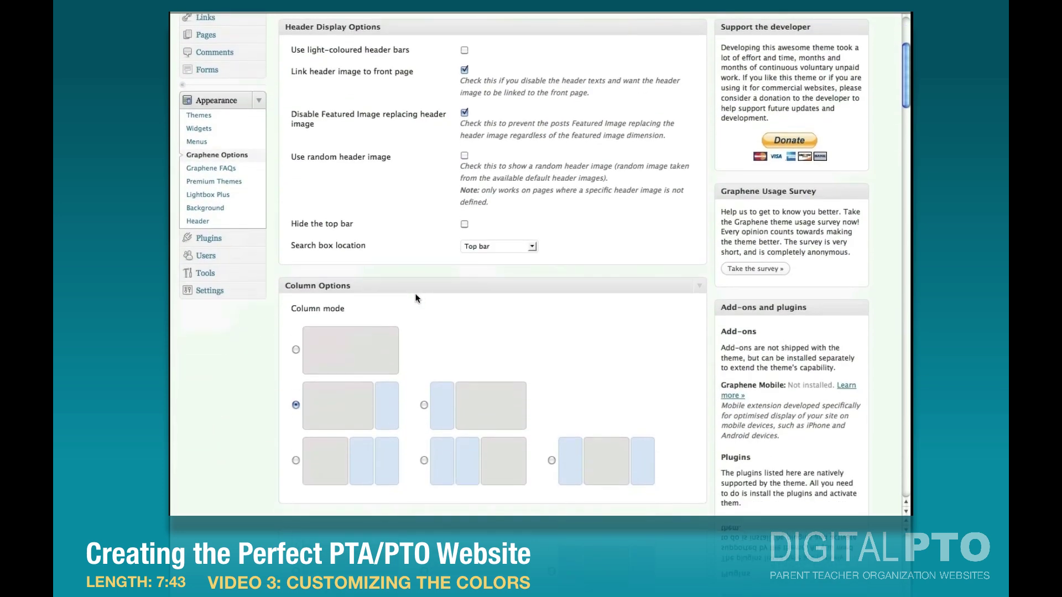
{"action": "scroll", "coordinate": [417, 299], "scroll_direction": "down", "scroll_amount": 20}
{"action": "left_click", "coordinate": [313, 457]}
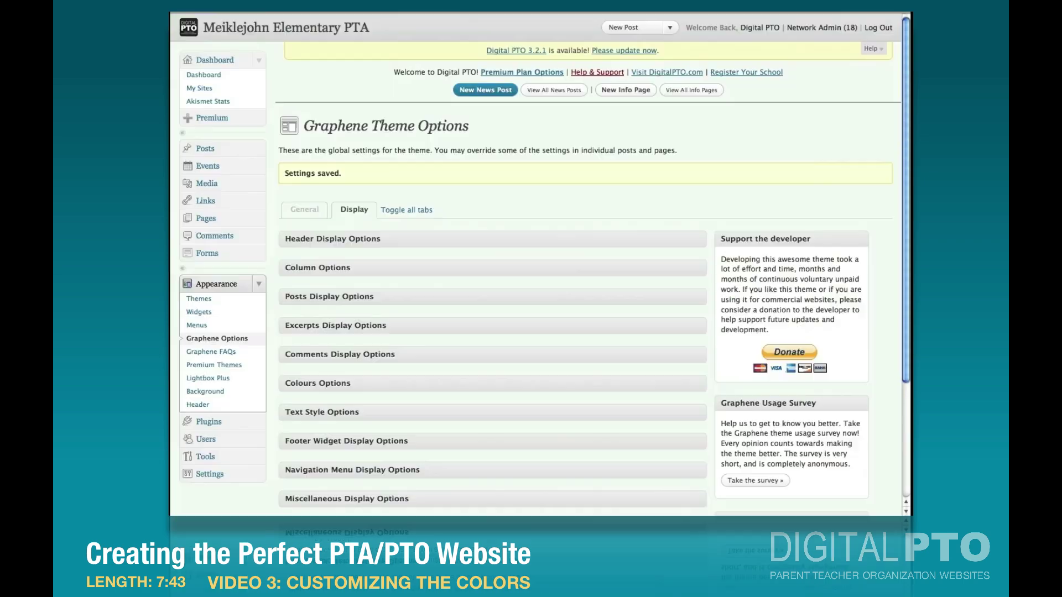
Expand all display option sections and try the column mode with one sidebar on each side of the content.
{"action": "left_click", "coordinate": [412, 212]}
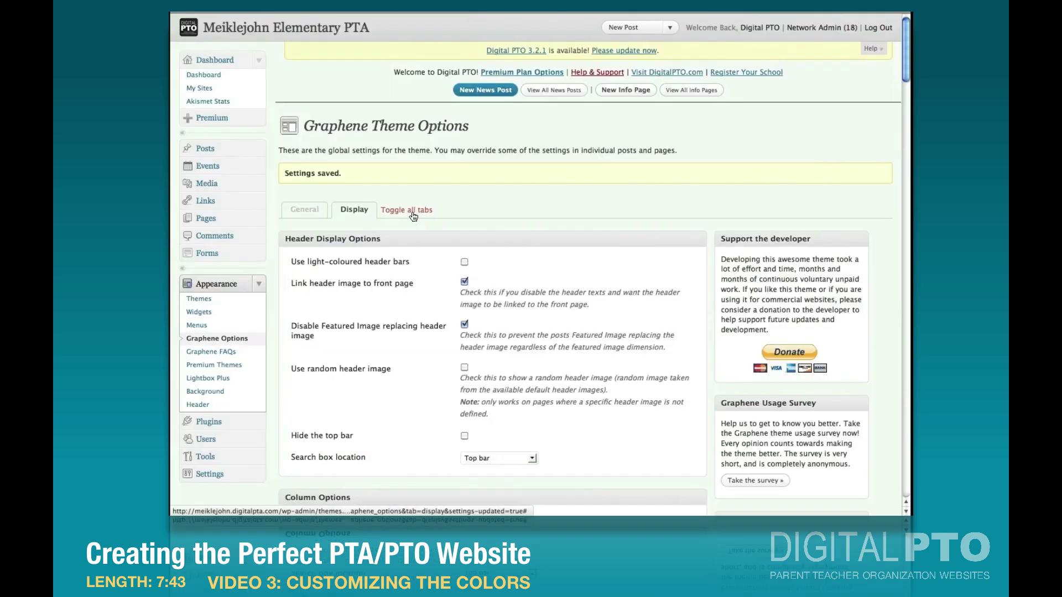
{"action": "scroll", "coordinate": [414, 264], "scroll_direction": "down", "scroll_amount": 10}
{"action": "scroll", "coordinate": [413, 264], "scroll_direction": "down", "scroll_amount": 1}
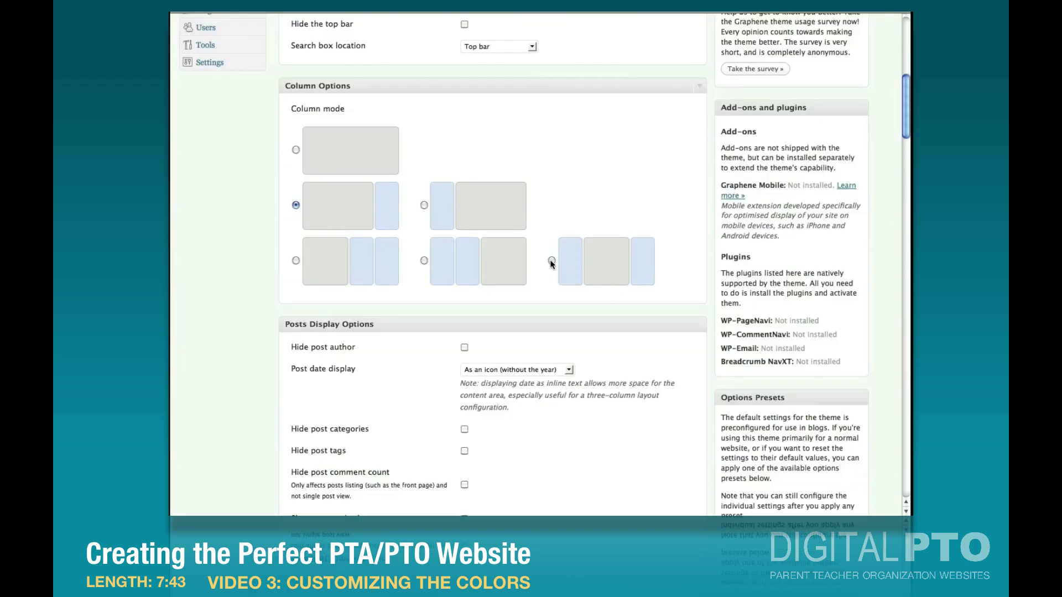
{"action": "left_click", "coordinate": [551, 262]}
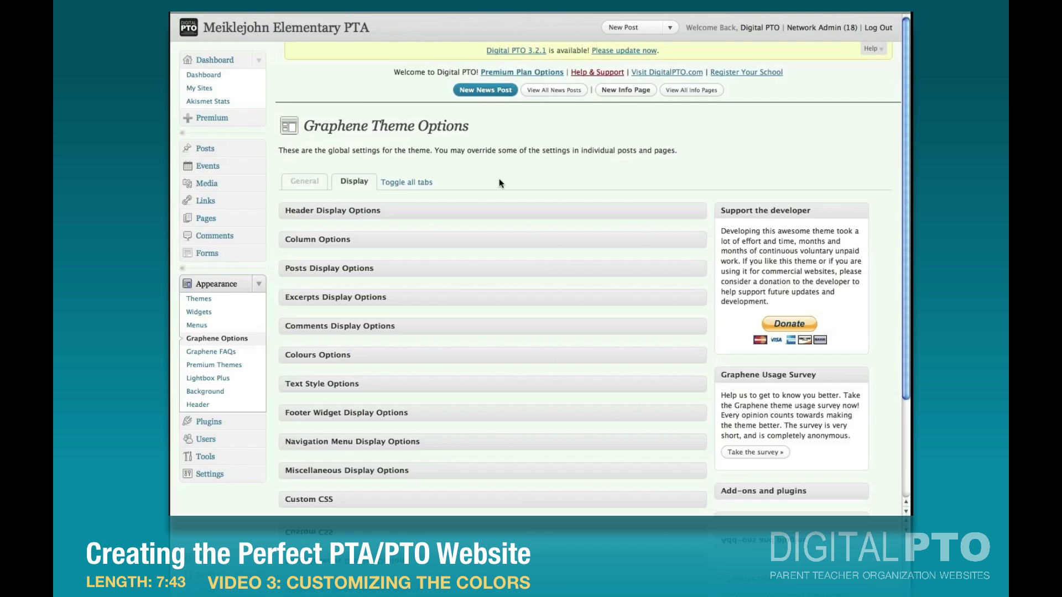
Expand only the Colours Options section of the theme's display settings and go to the widget colours.
{"action": "left_click", "coordinate": [418, 183]}
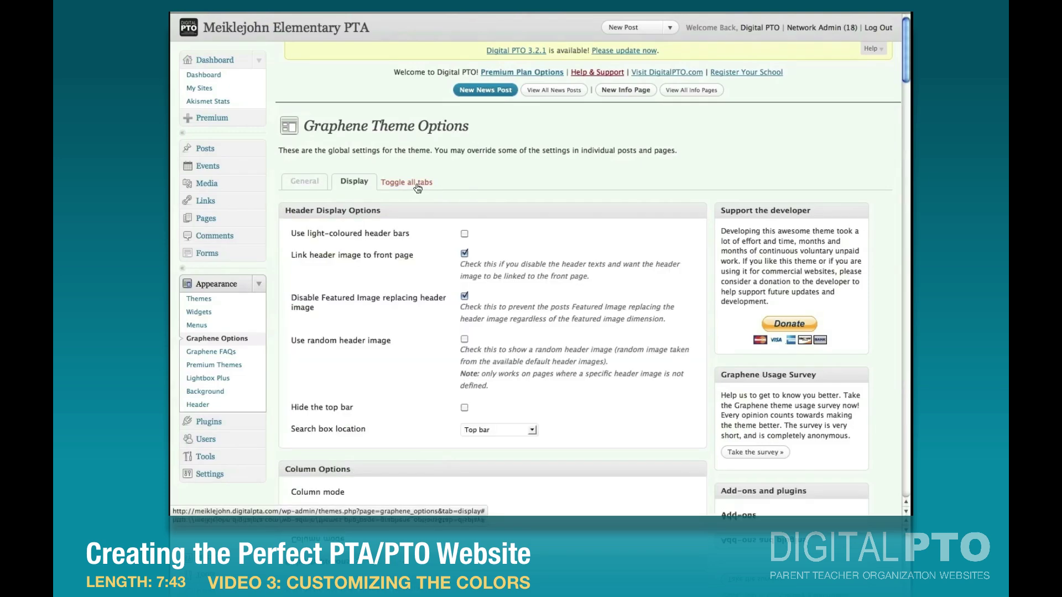
{"action": "left_click", "coordinate": [417, 184]}
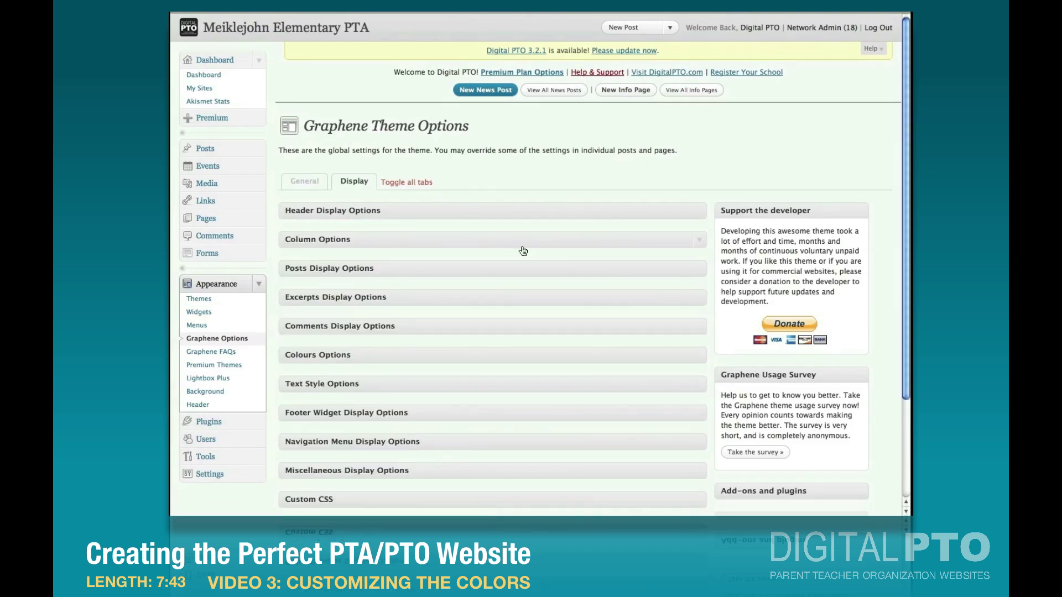
{"action": "left_click", "coordinate": [305, 357]}
{"action": "scroll", "coordinate": [364, 344], "scroll_direction": "down", "scroll_amount": 10}
{"action": "scroll", "coordinate": [364, 346], "scroll_direction": "down", "scroll_amount": 3}
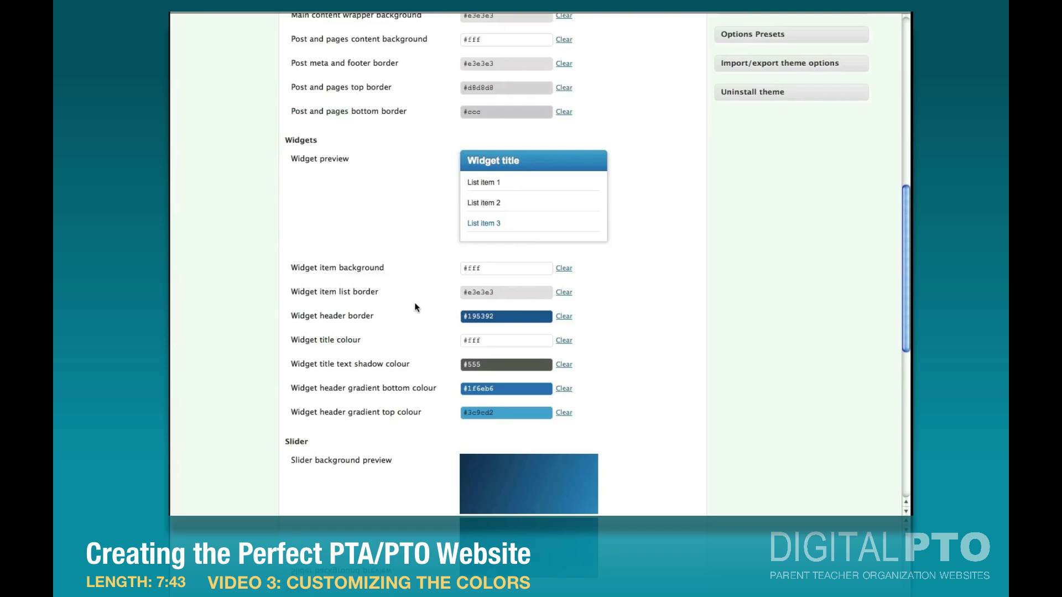
Set the widget header border to the dark red #870e22.
{"action": "left_click", "coordinate": [486, 316]}
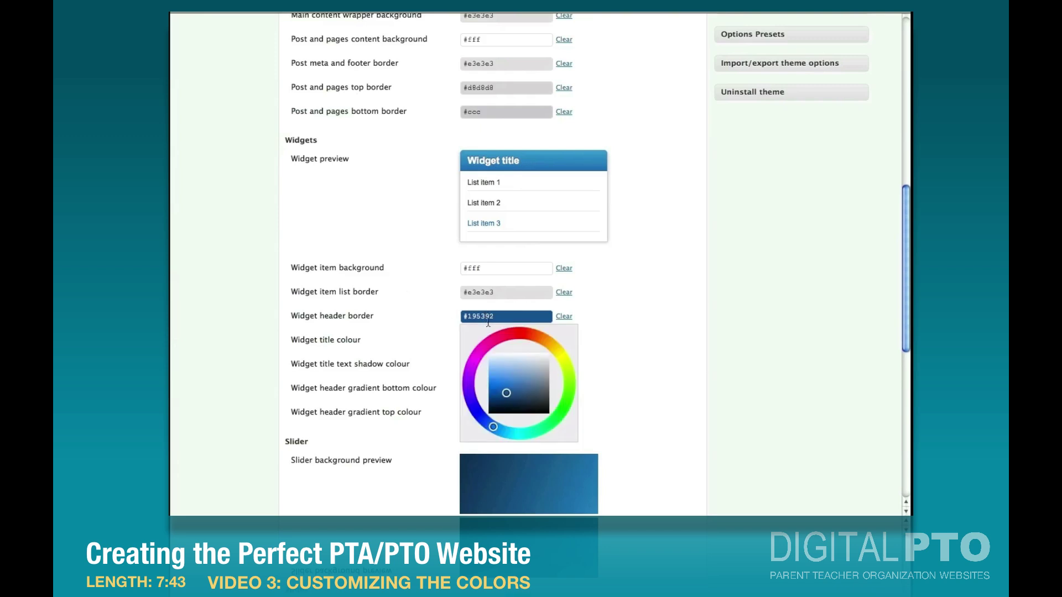
{"action": "left_click_drag", "start_coordinate": [501, 336], "coordinate": [510, 332]}
{"action": "left_click_drag", "start_coordinate": [504, 393], "coordinate": [500, 397]}
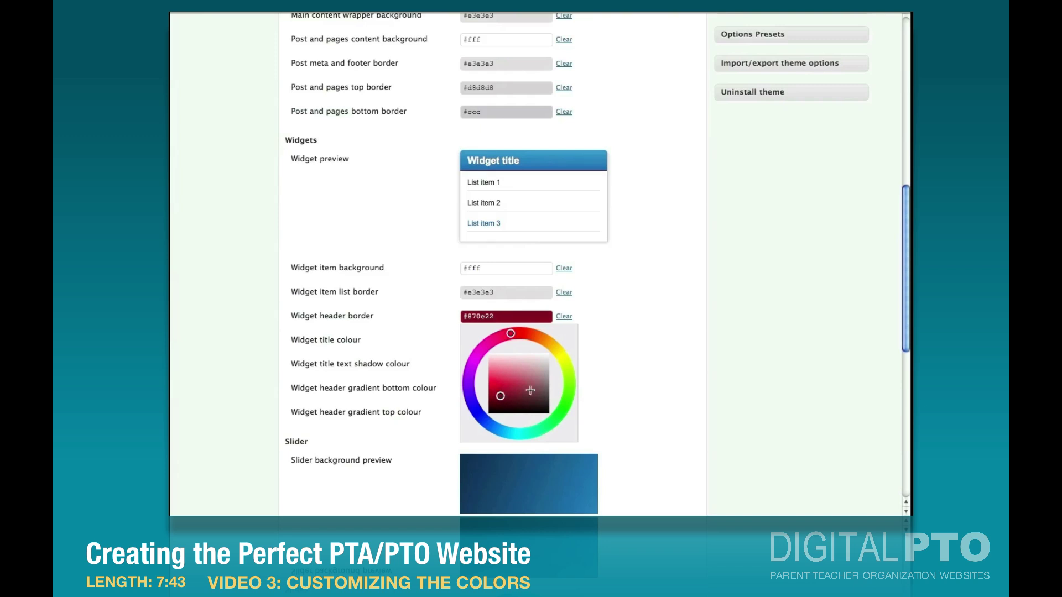
{"action": "left_click", "coordinate": [623, 362]}
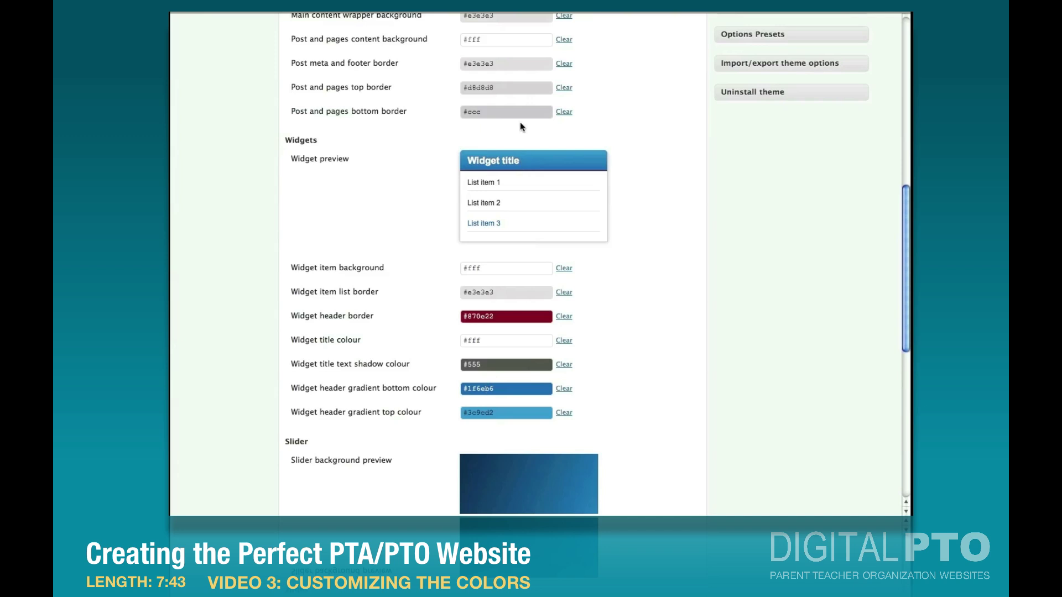
Set the widget header gradient bottom colour to the dark red #7c192a.
{"action": "left_click", "coordinate": [487, 389]}
{"action": "left_click_drag", "start_coordinate": [503, 408], "coordinate": [496, 410]}
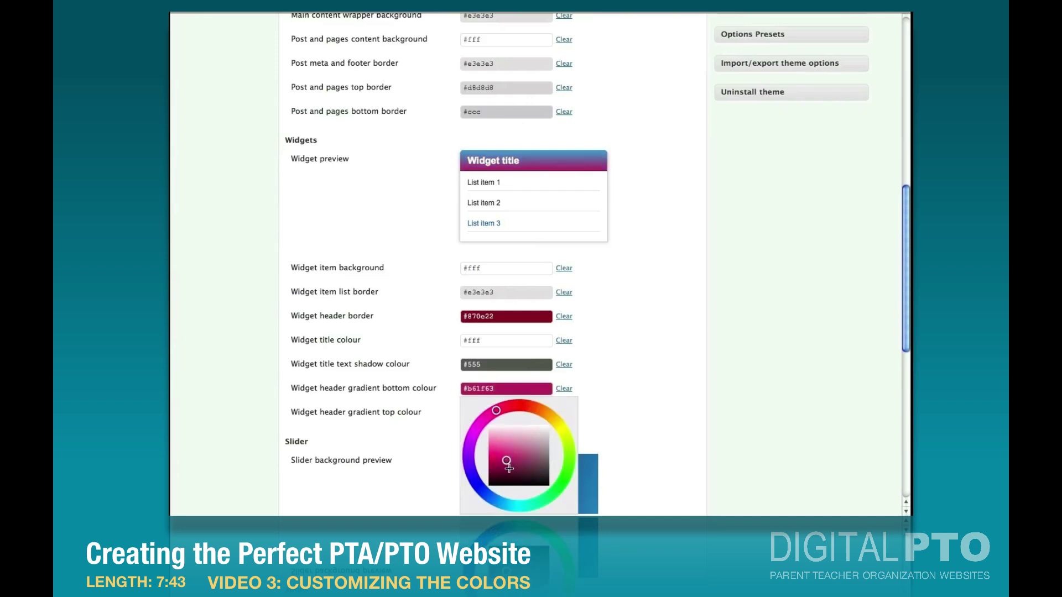
{"action": "left_click", "coordinate": [510, 406]}
{"action": "left_click_drag", "start_coordinate": [509, 468], "coordinate": [515, 468]}
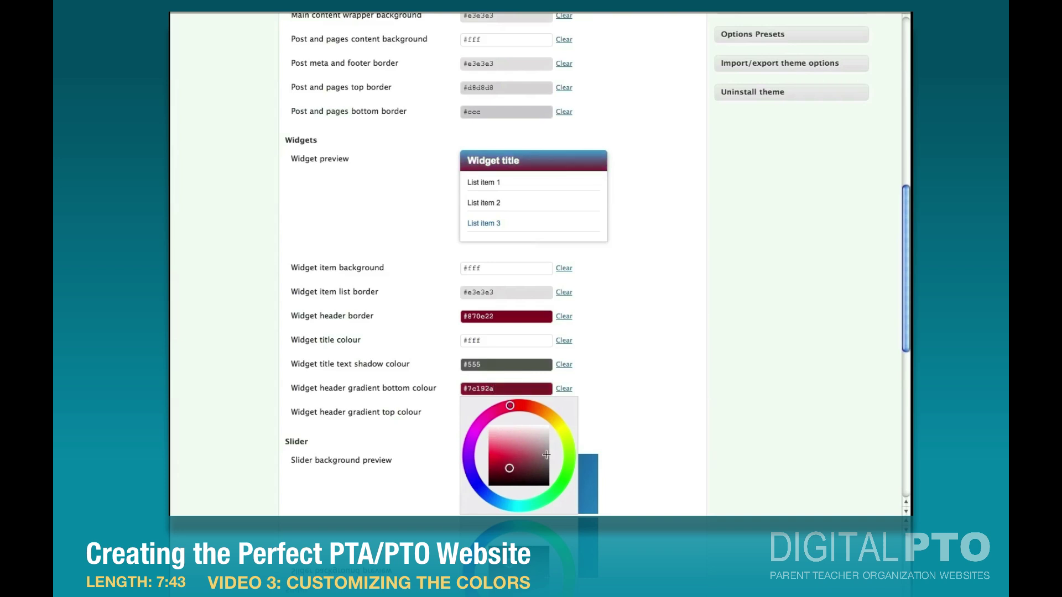
{"action": "left_click", "coordinate": [661, 373]}
Set the widget header gradient top colour to the lighter red #c6596e.
{"action": "left_click", "coordinate": [523, 412]}
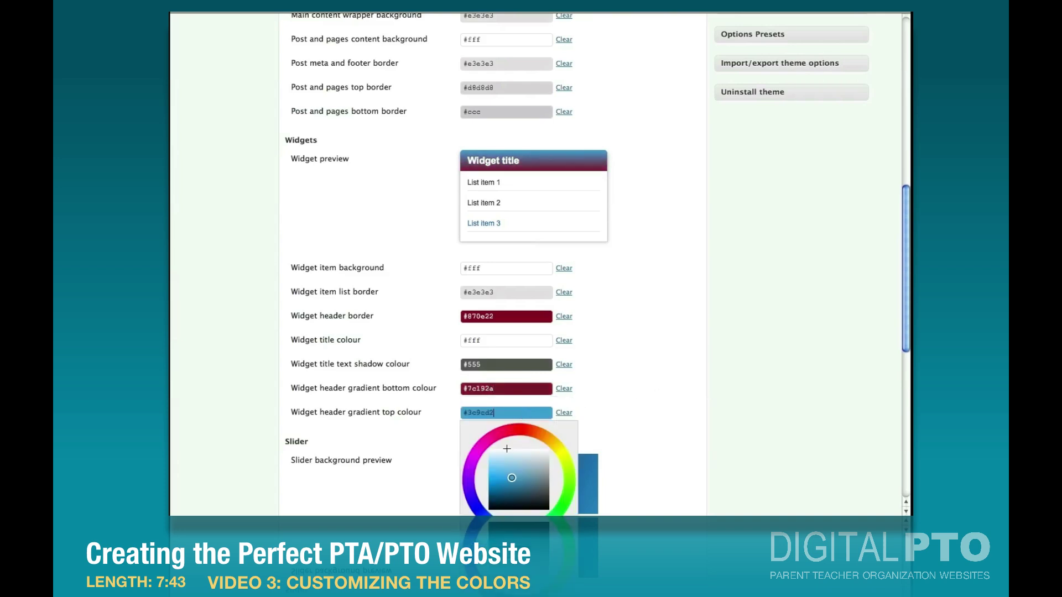
{"action": "left_click", "coordinate": [509, 430]}
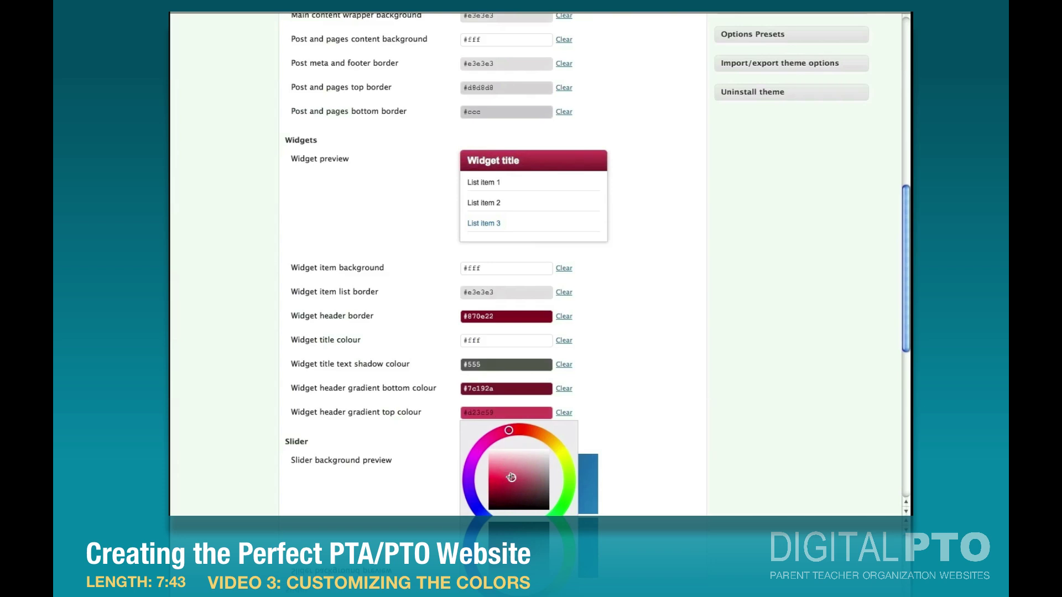
{"action": "left_click", "coordinate": [519, 476]}
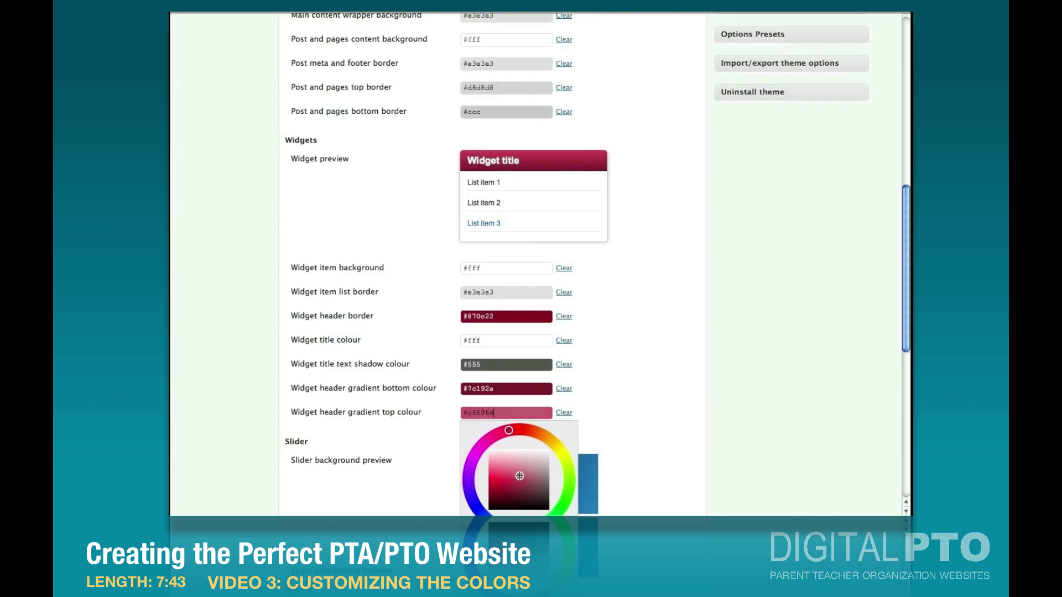
{"action": "left_click", "coordinate": [608, 427]}
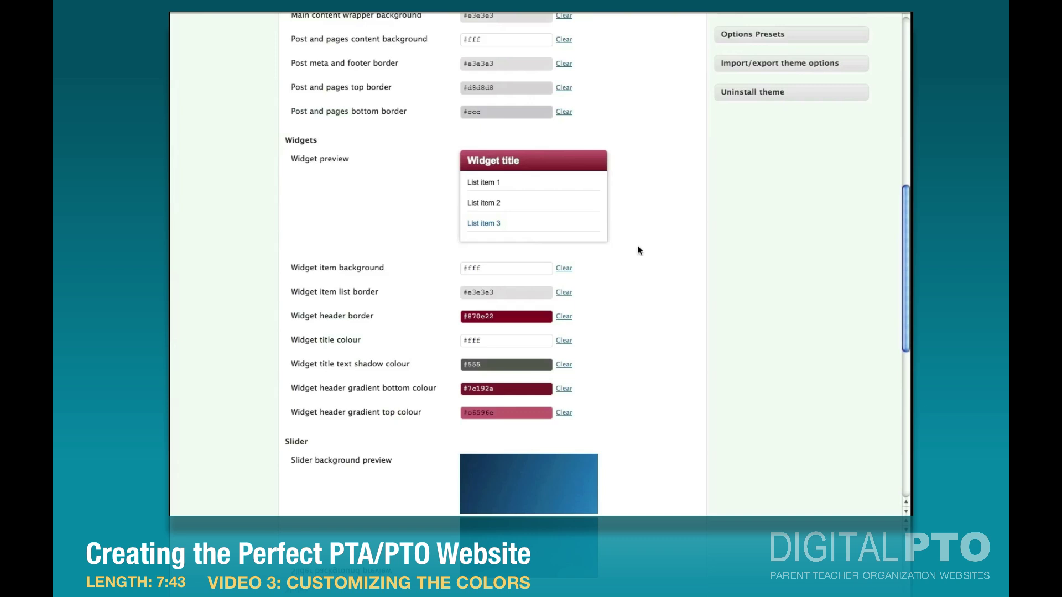
Set the widget header border and gradient bottom colours to #2a4960 and the gradient top colour to #5187B0.
{"action": "left_click", "coordinate": [516, 315]}
{"action": "type", "text": "#2a4960"}
{"action": "left_click", "coordinate": [400, 306]}
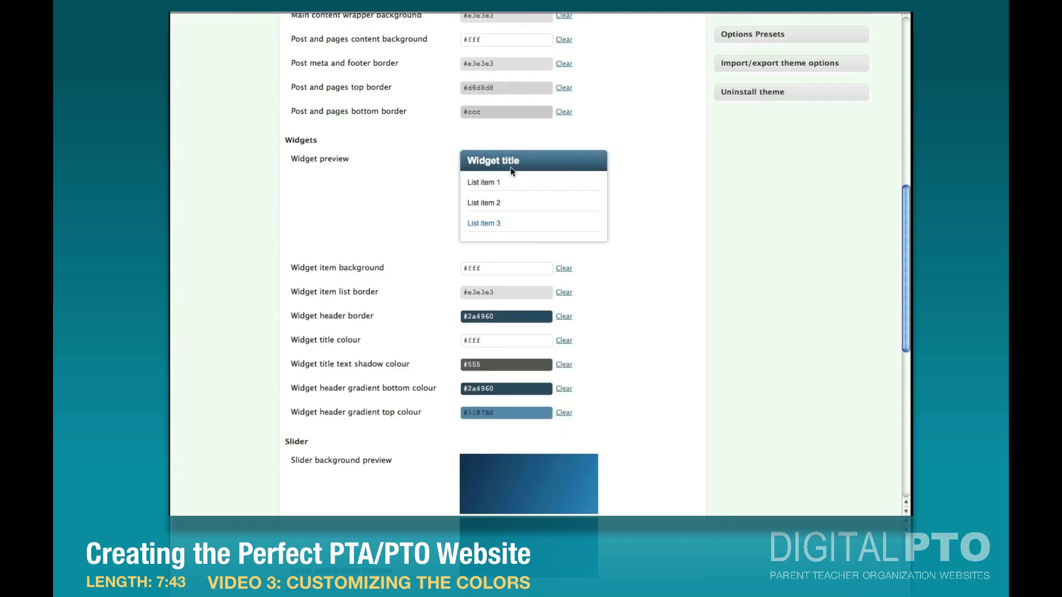
Try the purple #52274f as the slider's top left colour.
{"action": "scroll", "coordinate": [511, 172], "scroll_direction": "down", "scroll_amount": 5}
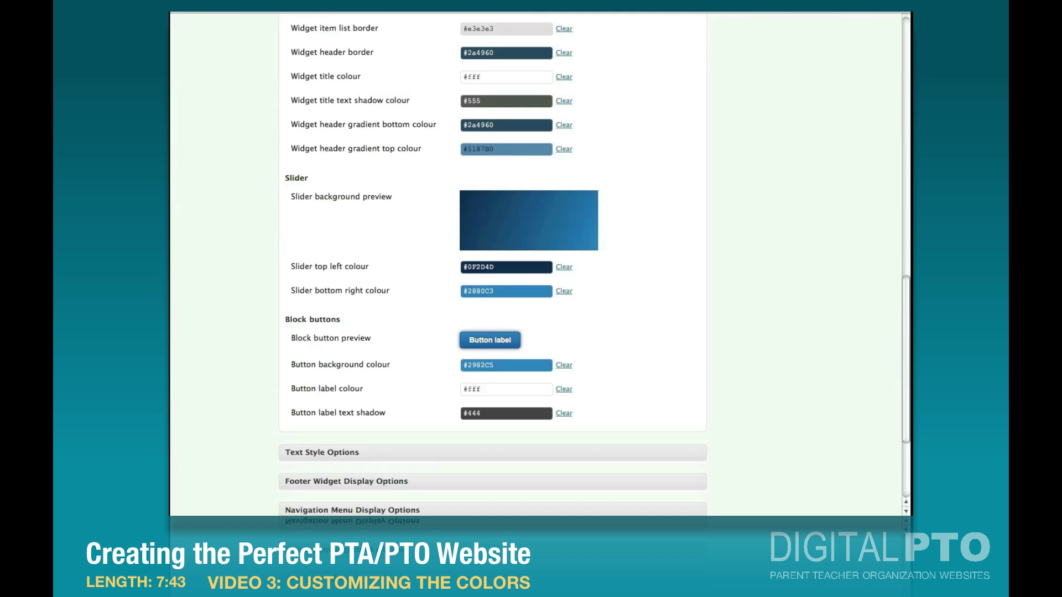
{"action": "left_click", "coordinate": [507, 267]}
{"action": "mouse_move", "coordinate": [505, 348]}
{"action": "left_mouse_down"}
{"action": "mouse_move", "coordinate": [522, 339]}
{"action": "mouse_move", "coordinate": [527, 350]}
{"action": "mouse_move", "coordinate": [474, 306]}
{"action": "left_mouse_up"}
{"action": "left_click", "coordinate": [632, 301]}
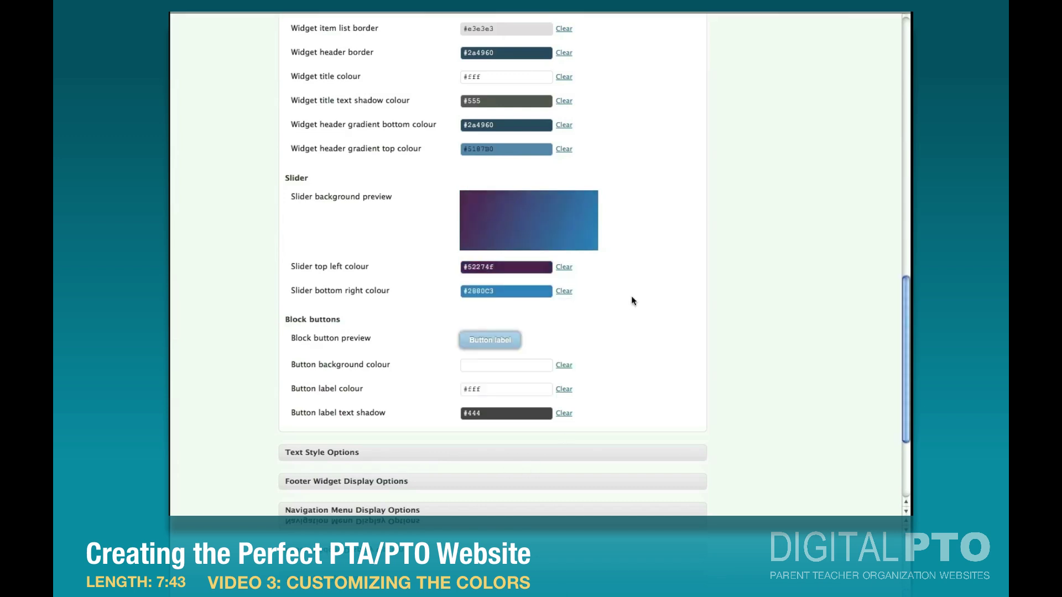
Set the slider's top left colour to #2c0f4d and its bottom right colour to #9a61b8.
{"action": "left_click", "coordinate": [505, 268]}
{"action": "type", "text": "#2c0f4d"}
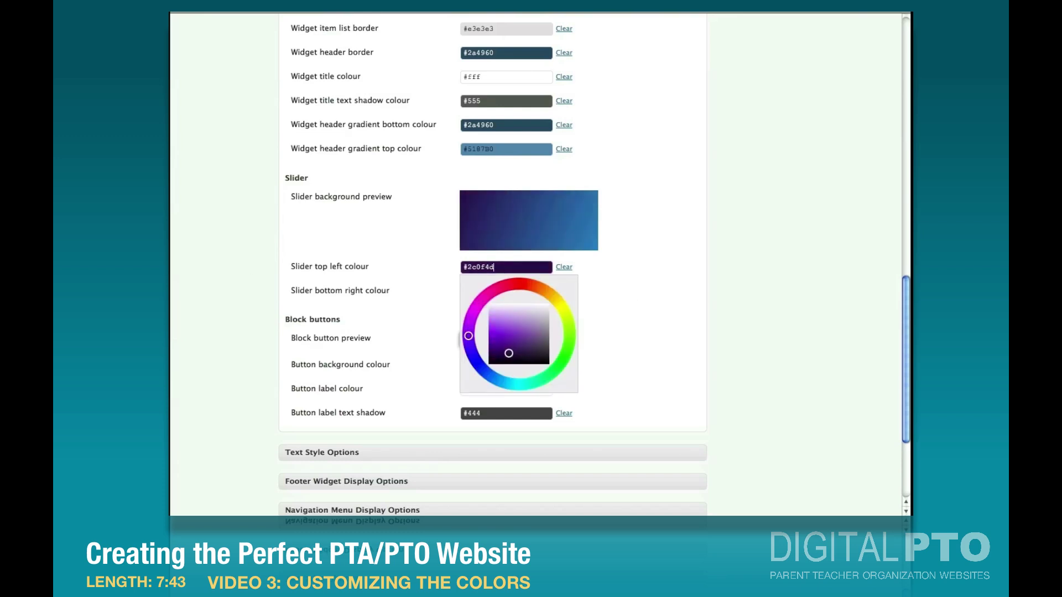
{"action": "key", "text": "Tab"}
{"action": "left_click", "coordinate": [504, 292]}
{"action": "type", "text": "#9a61b8"}
{"action": "left_click", "coordinate": [634, 295]}
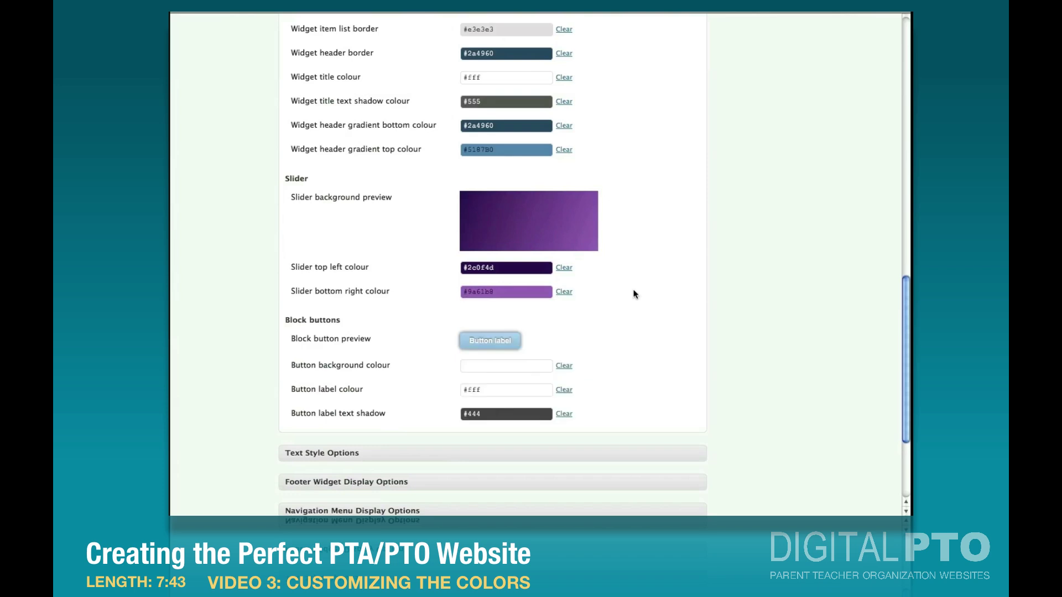
Set the block button background colour to #5187B0 and open the button label colour for editing.
{"action": "type", "text": "#5187B0"}
{"action": "scroll", "coordinate": [601, 362], "scroll_direction": "up", "scroll_amount": 5}
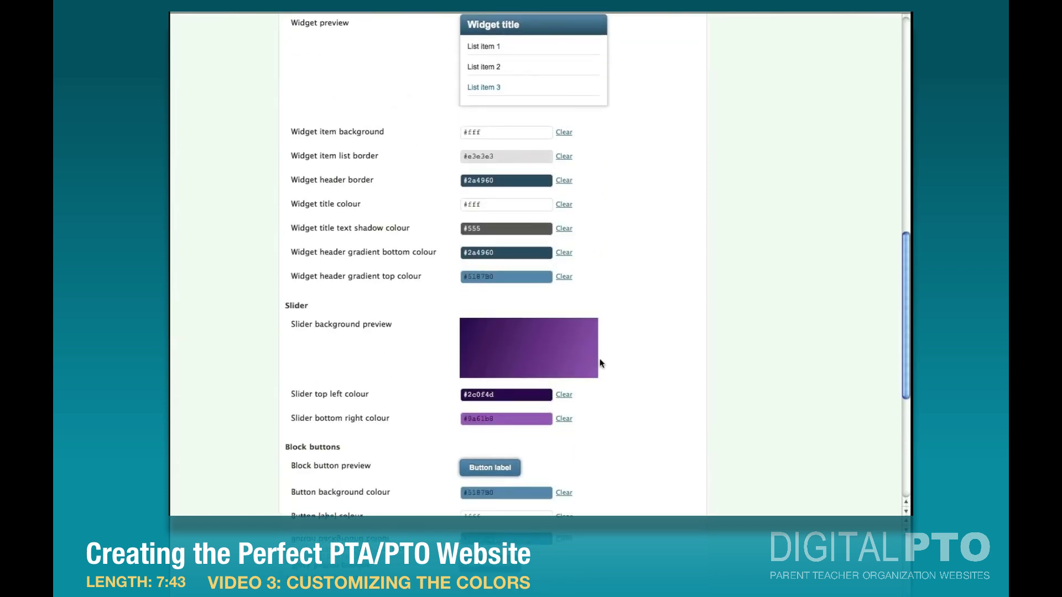
{"action": "scroll", "coordinate": [602, 362], "scroll_direction": "down", "scroll_amount": 4}
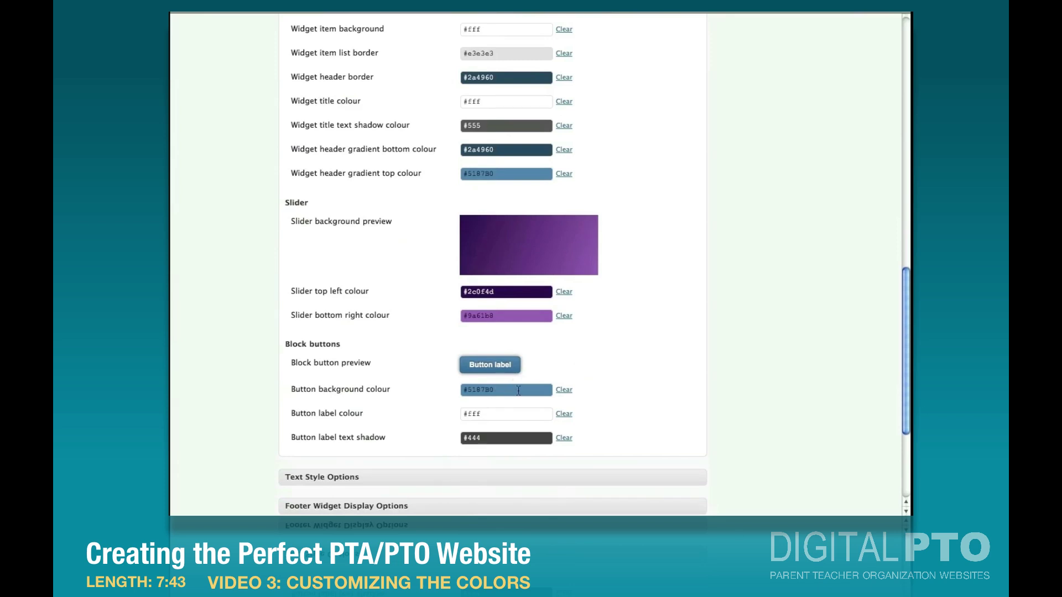
{"action": "left_click", "coordinate": [505, 414]}
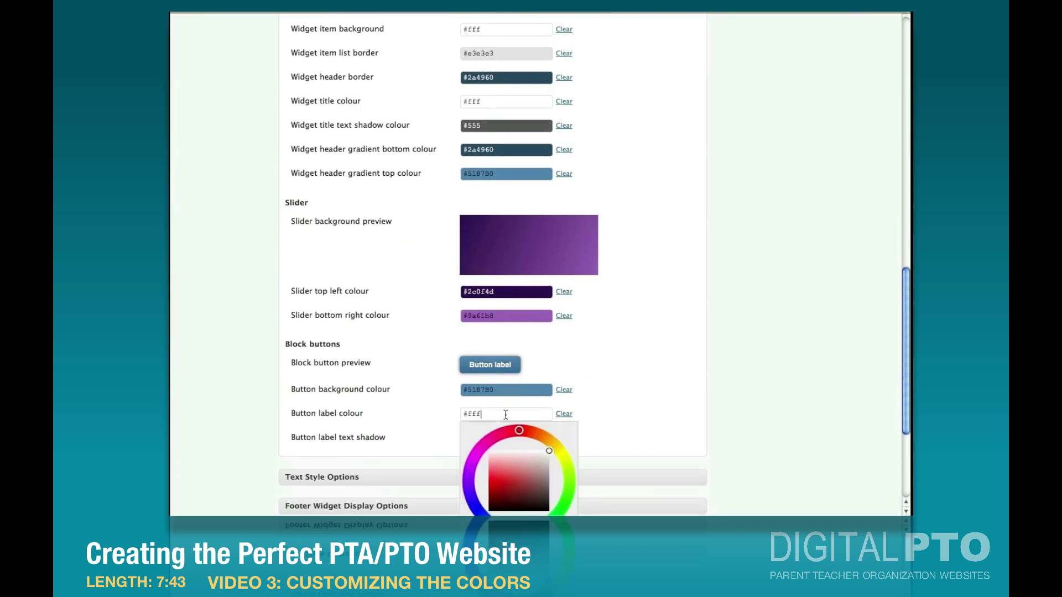